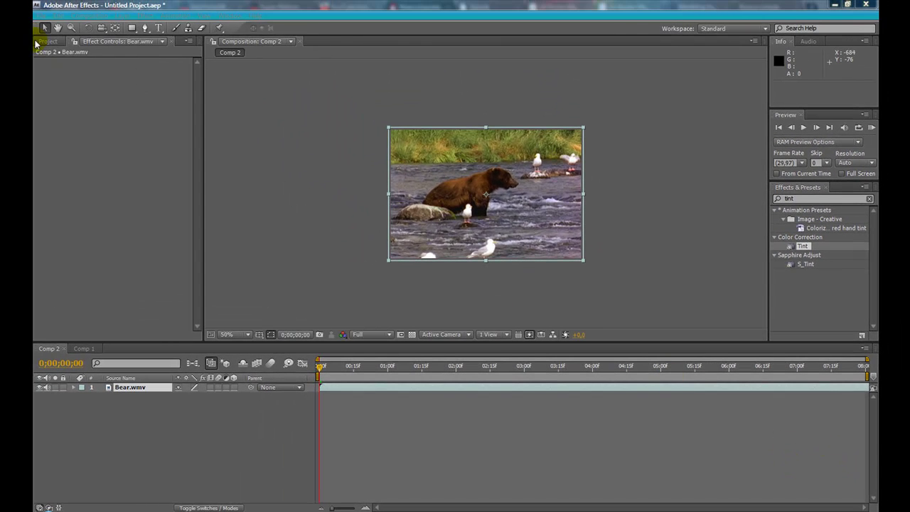
- Select the Bear.wmv footage in the project and search the effects for "color" to find the Color Correction group
{"action": "left_click", "coordinate": [39, 43]}
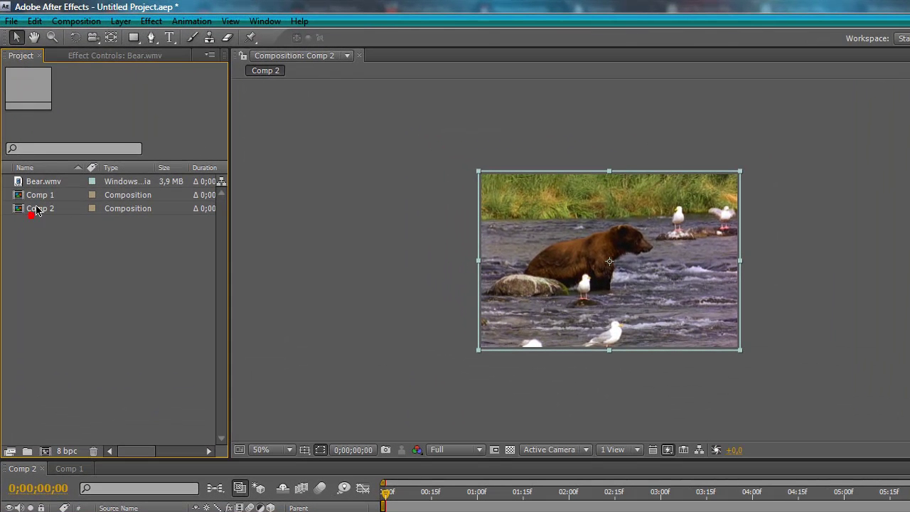
{"action": "left_click", "coordinate": [45, 183]}
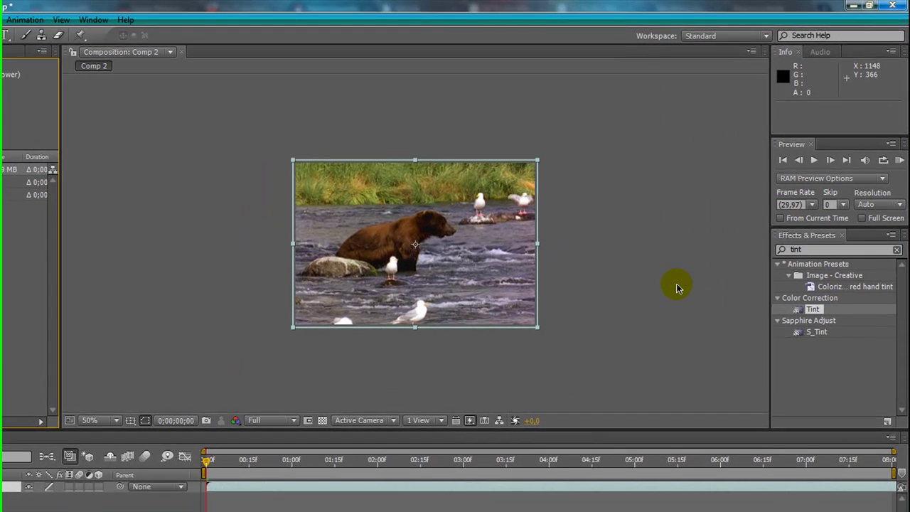
{"action": "left_click", "coordinate": [829, 250]}
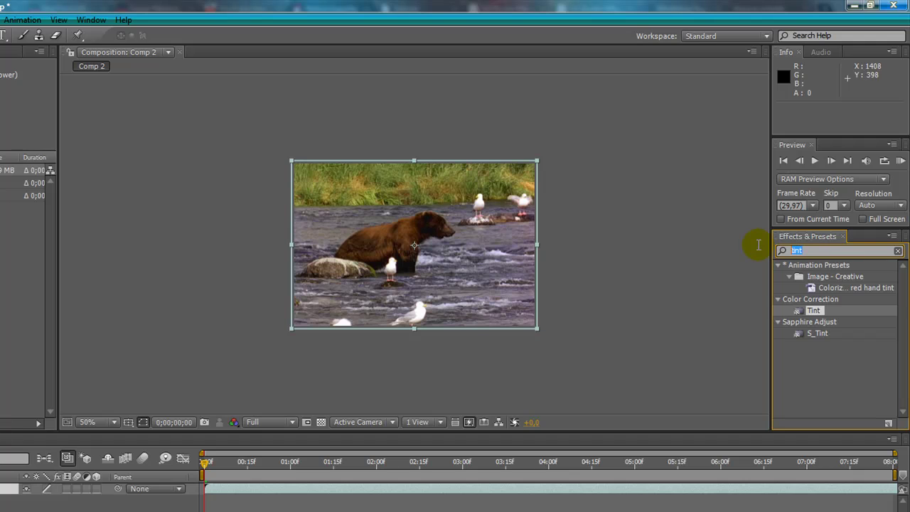
{"action": "key", "text": "BackSpace"}
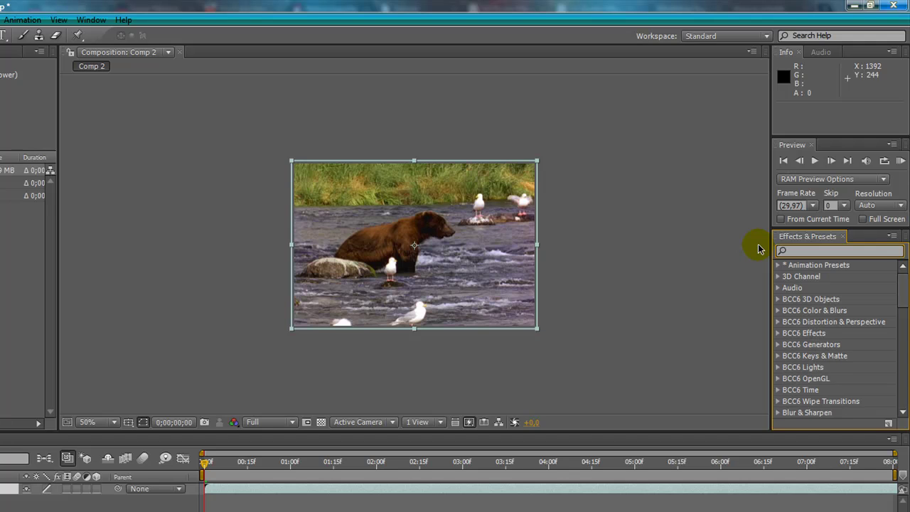
{"action": "type", "text": "color"}
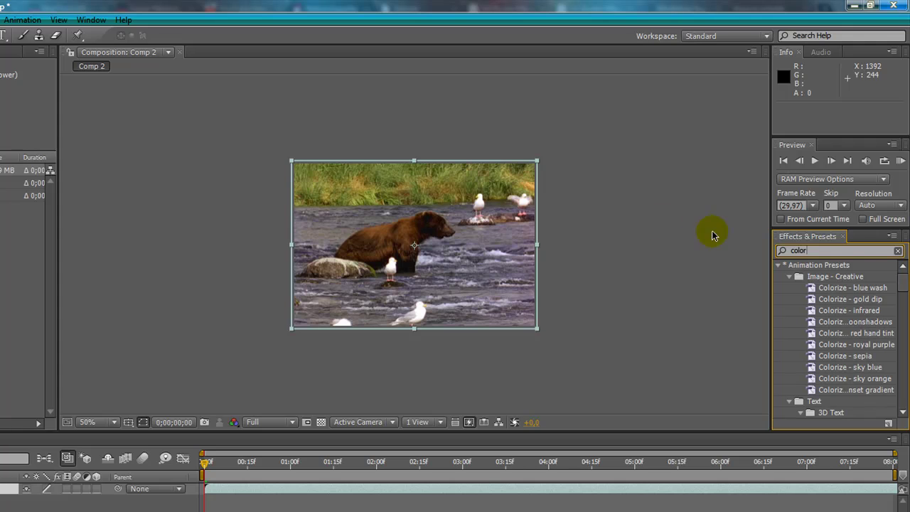
{"action": "left_click", "coordinate": [905, 284]}
{"action": "left_click_drag", "start_coordinate": [905, 285], "coordinate": [893, 347]}
{"action": "scroll", "coordinate": [893, 347], "scroll_direction": "up", "scroll_amount": 1}
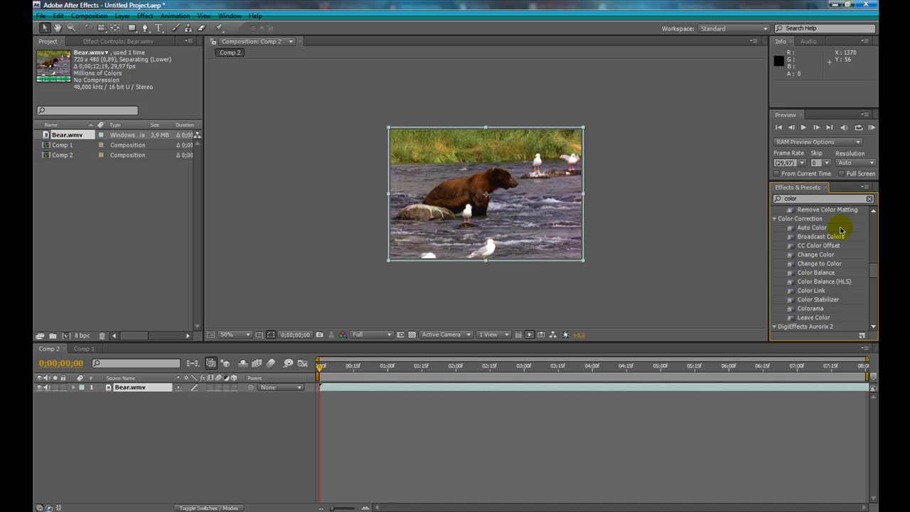
- Search the effects for "tint" and apply the Color Correction Tint effect to the Bear.wmv clip
{"action": "left_click", "coordinate": [812, 202]}
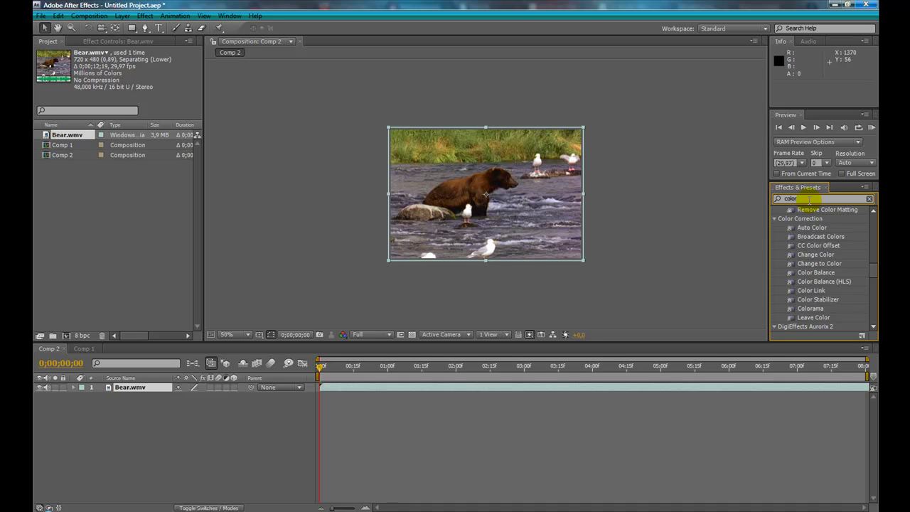
{"action": "left_click_drag", "start_coordinate": [809, 200], "coordinate": [735, 209]}
{"action": "key", "text": "BackSpace"}
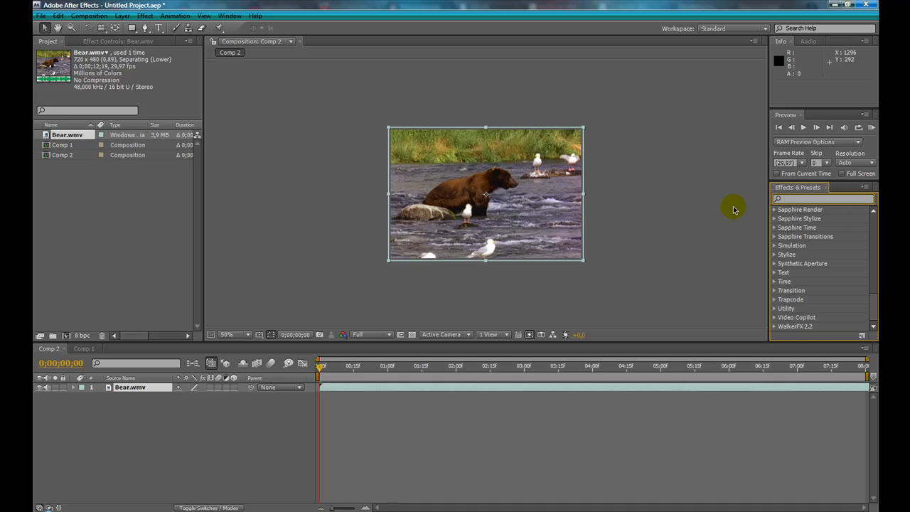
{"action": "type", "text": "tint"}
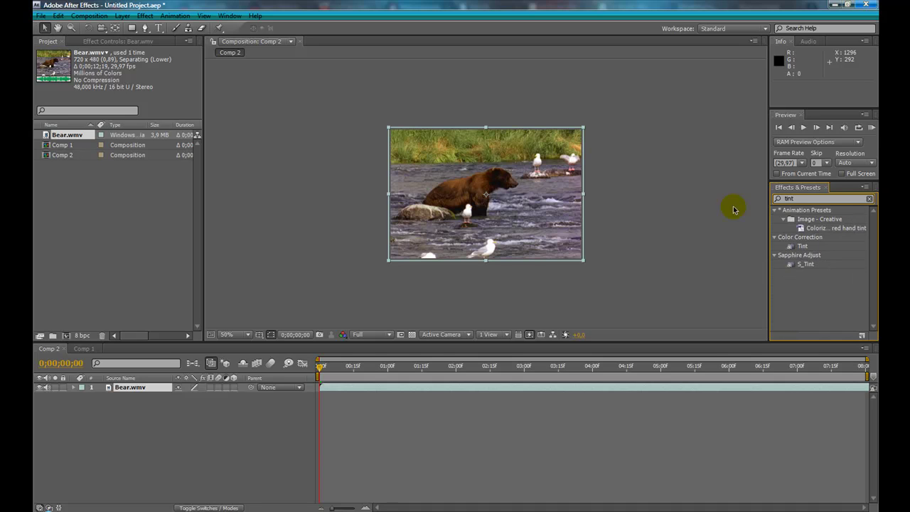
{"action": "left_click_drag", "start_coordinate": [803, 246], "coordinate": [483, 217]}
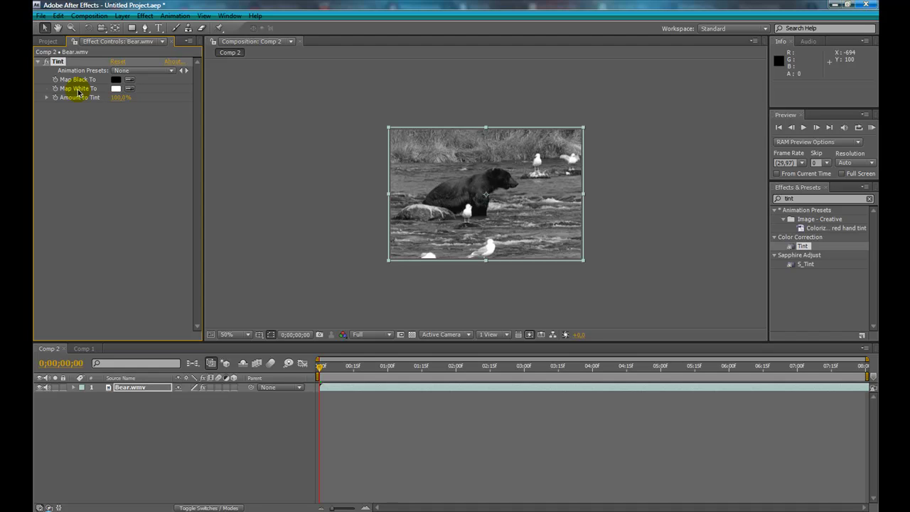
- Set the Tint effect's Map Black To colour to pure red (FF0000)
{"action": "left_click", "coordinate": [114, 80]}
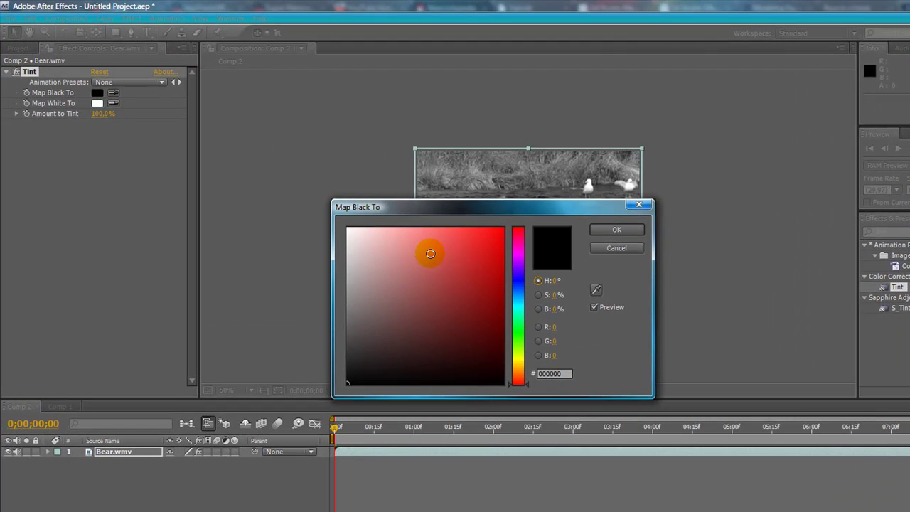
{"action": "left_click", "coordinate": [450, 251]}
{"action": "left_click", "coordinate": [625, 232]}
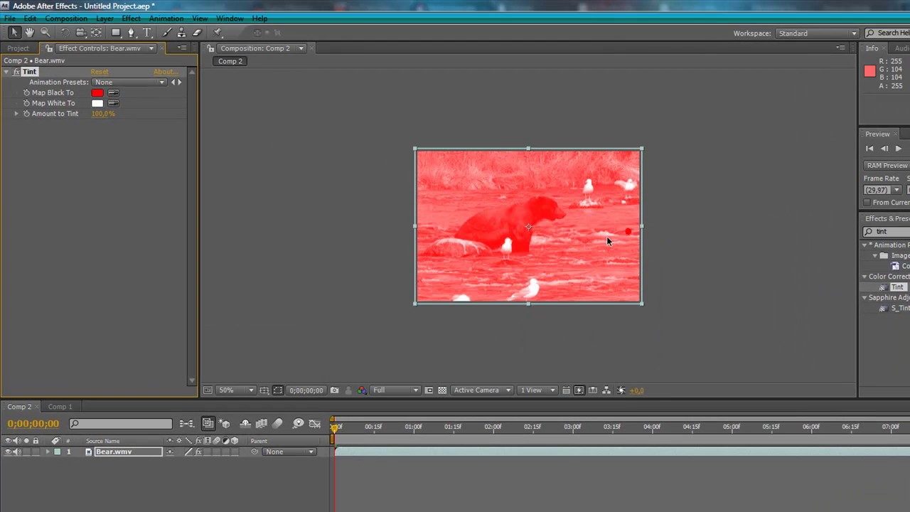
- Darken the Tint effect's Map Black To colour to a deep red, keeping the colour picker clear of the image
{"action": "left_click", "coordinate": [100, 94]}
{"action": "left_click_drag", "start_coordinate": [483, 202], "coordinate": [595, 319]}
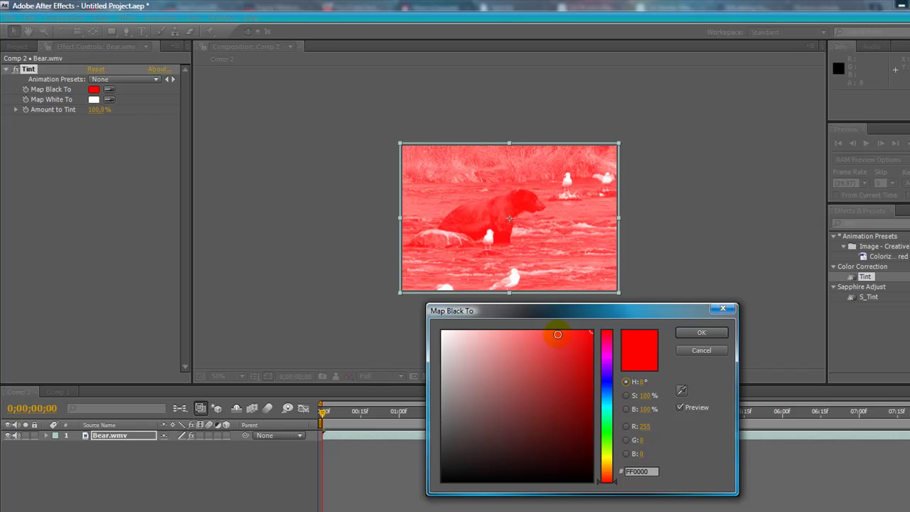
{"action": "left_click", "coordinate": [445, 315]}
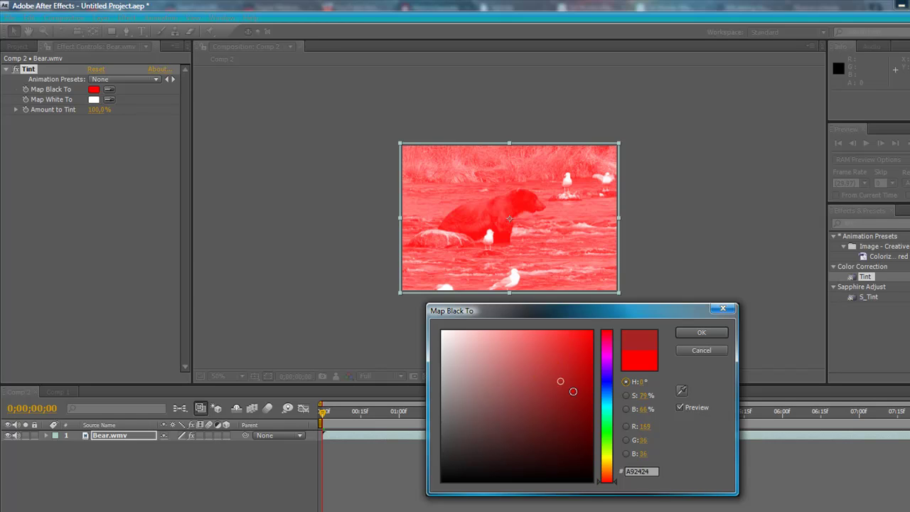
{"action": "left_click", "coordinate": [578, 418]}
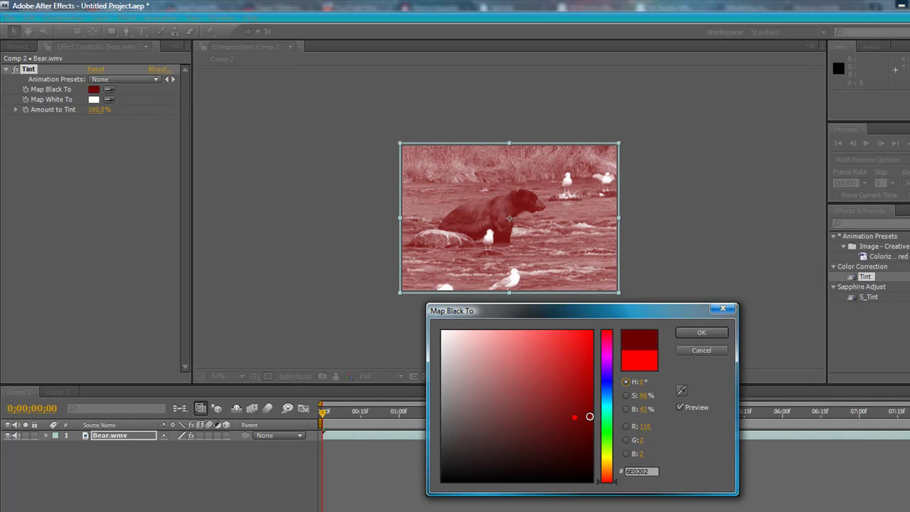
{"action": "left_click", "coordinate": [702, 332]}
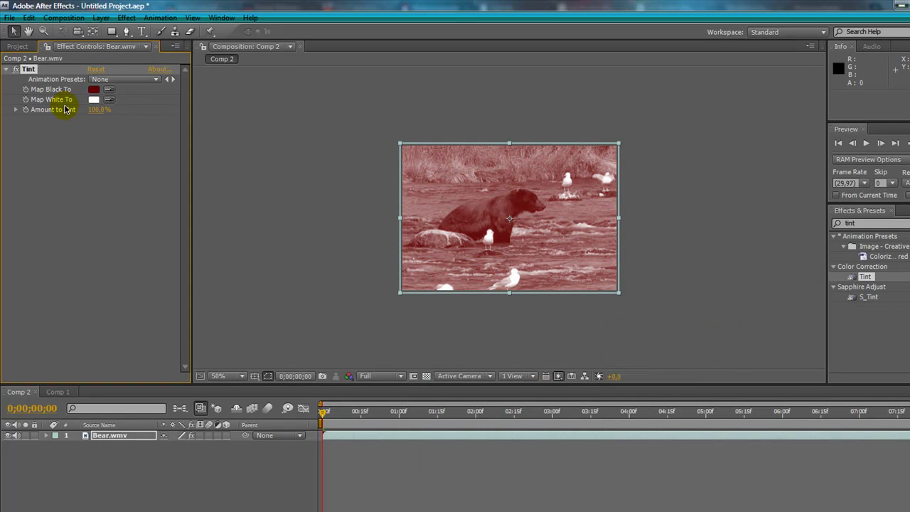
- Invert the Tint mapping by setting Map White To to black (000000) and Map Black To to white (FFFFFF)
{"action": "left_click", "coordinate": [94, 99]}
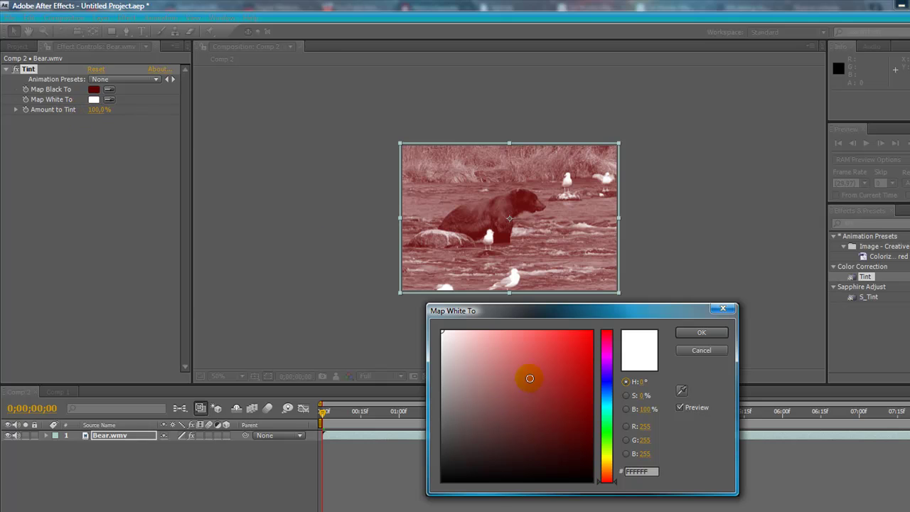
{"action": "left_click_drag", "start_coordinate": [541, 466], "coordinate": [610, 491]}
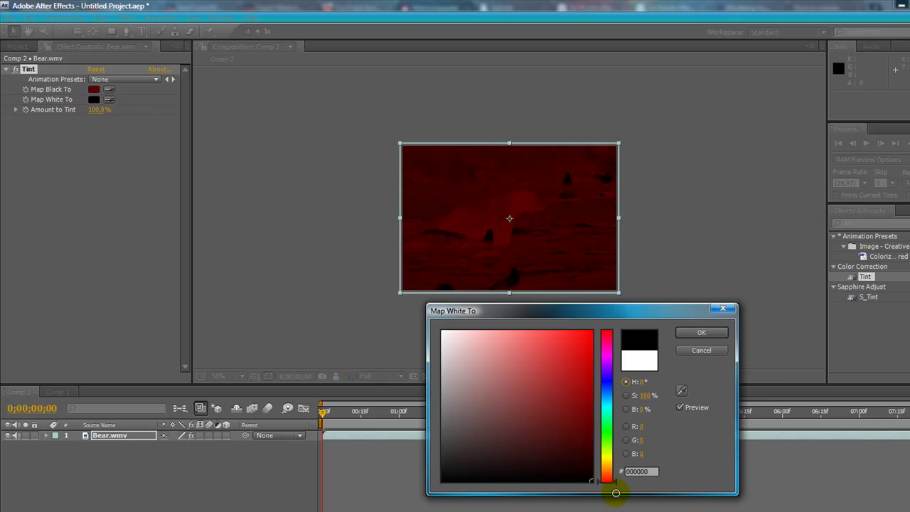
{"action": "left_click", "coordinate": [727, 313]}
{"action": "left_click", "coordinate": [93, 89]}
{"action": "left_click_drag", "start_coordinate": [471, 349], "coordinate": [441, 331]}
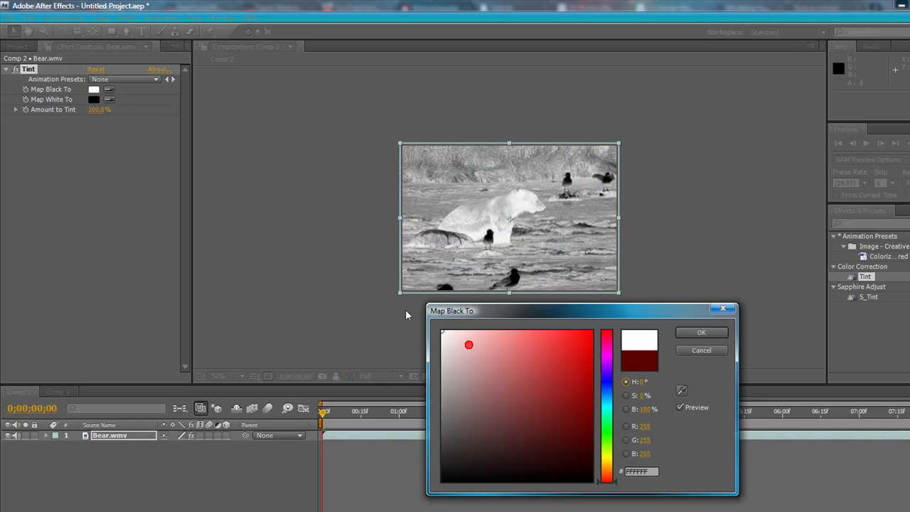
{"action": "left_click", "coordinate": [695, 332]}
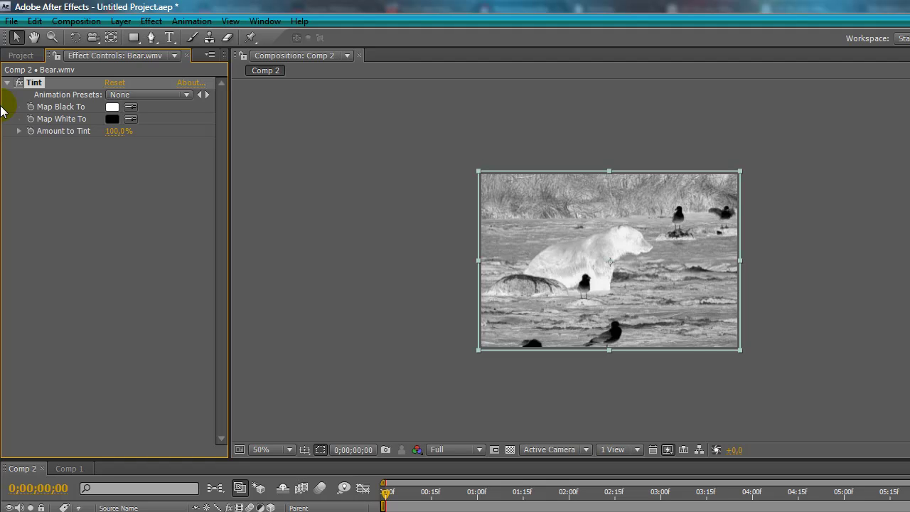
- Replace the Tint effect on Bear.wmv with the Color Balance effect, found by searching the effects for "color"
{"action": "key", "text": "Delete"}
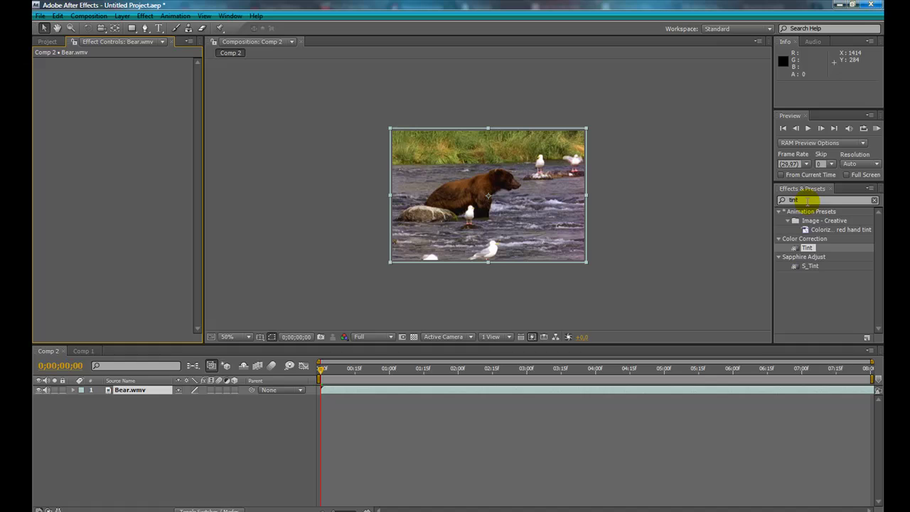
{"action": "left_click_drag", "start_coordinate": [803, 199], "coordinate": [700, 201]}
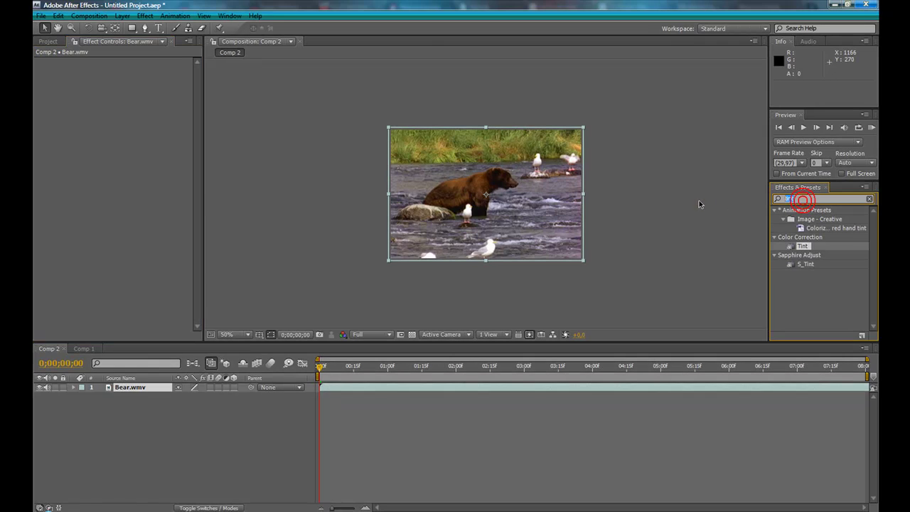
{"action": "key", "text": "BackSpace"}
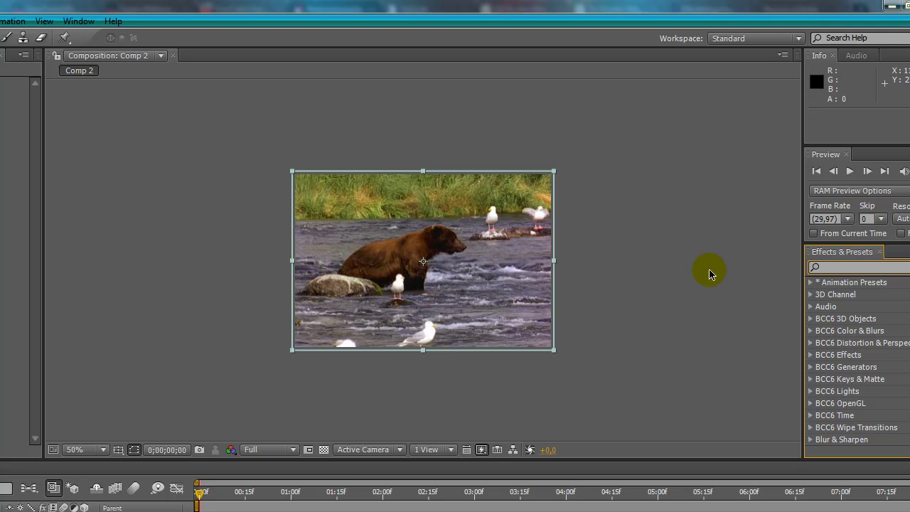
{"action": "type", "text": "color"}
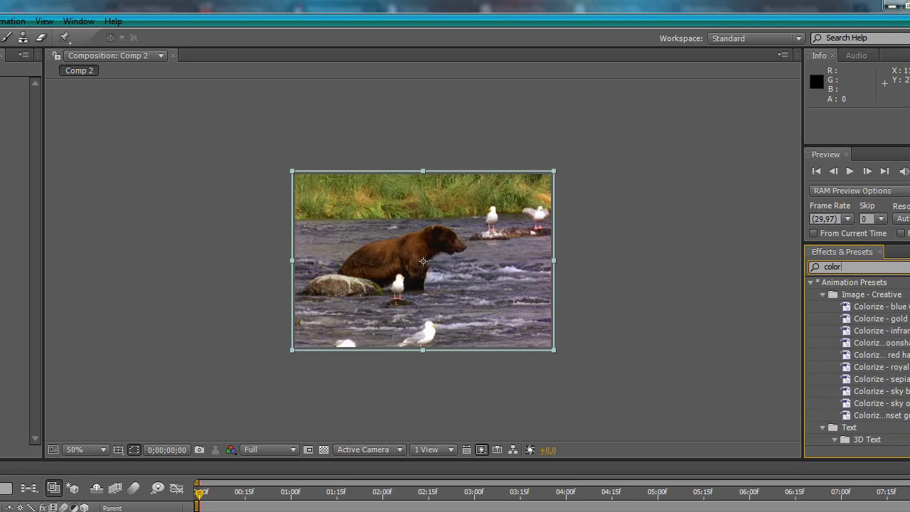
{"action": "scroll", "coordinate": [829, 308], "scroll_direction": "down", "scroll_amount": 10}
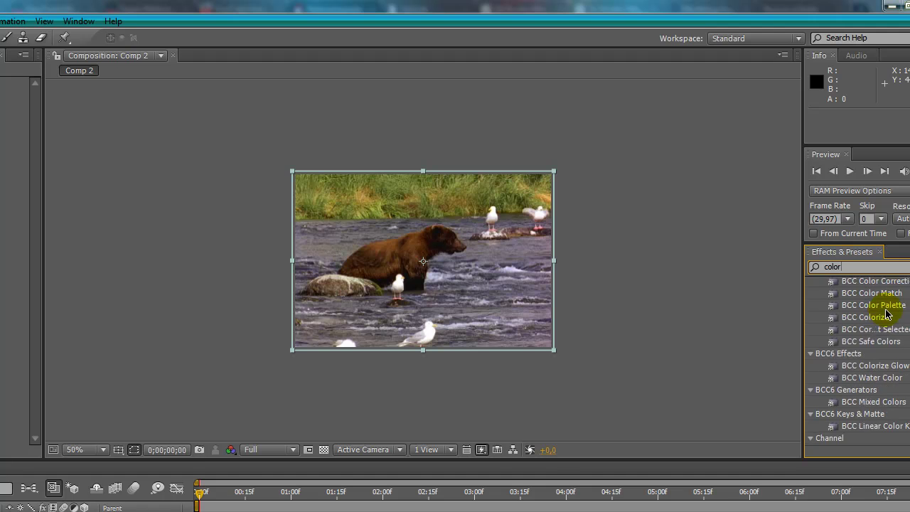
{"action": "scroll", "coordinate": [888, 315], "scroll_direction": "down", "scroll_amount": 4}
{"action": "scroll", "coordinate": [887, 315], "scroll_direction": "down", "scroll_amount": 3}
{"action": "scroll", "coordinate": [887, 315], "scroll_direction": "up", "scroll_amount": 3}
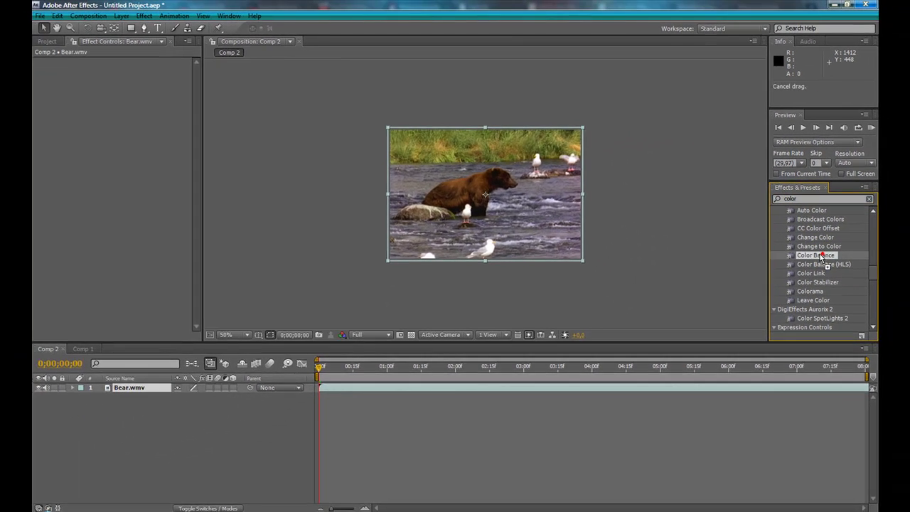
{"action": "double_click", "coordinate": [852, 304]}
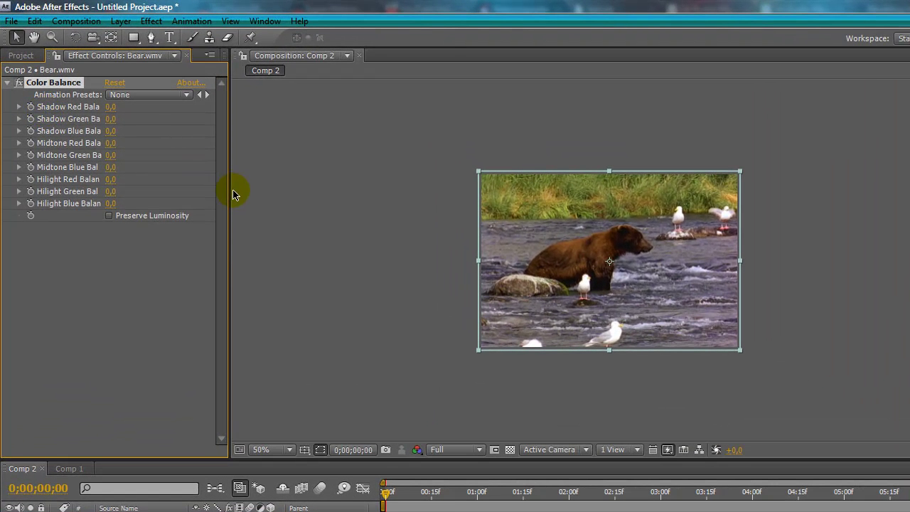
- Widen the effect controls area to show full parameter names, and try Shadow Red Balance at 100 before resetting it to 0
{"action": "left_click_drag", "start_coordinate": [229, 192], "coordinate": [333, 185]}
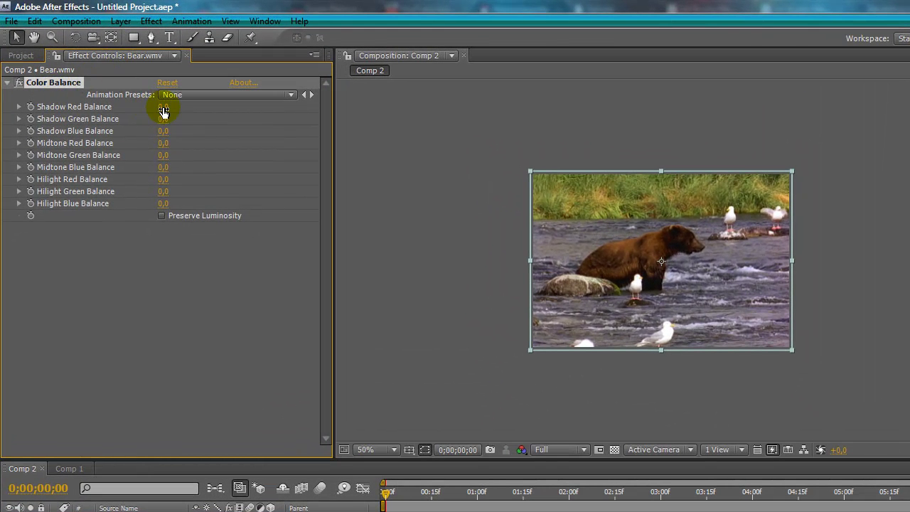
{"action": "left_click_drag", "start_coordinate": [160, 106], "coordinate": [246, 106]}
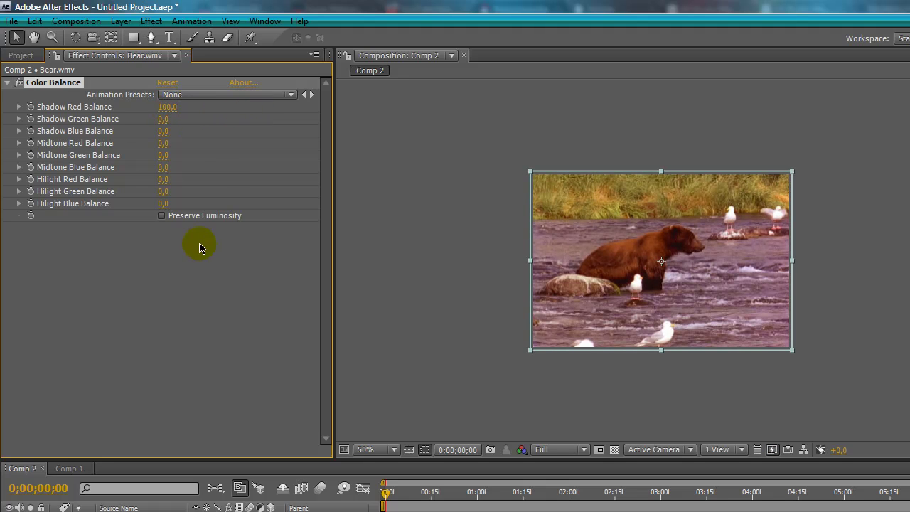
{"action": "left_click", "coordinate": [159, 292]}
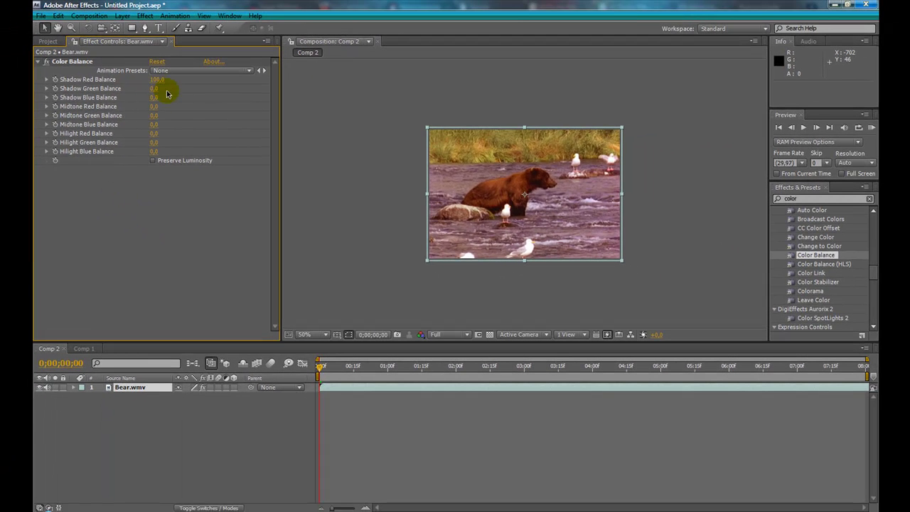
{"action": "left_click", "coordinate": [158, 81]}
{"action": "type", "text": "0"}
{"action": "left_click", "coordinate": [176, 98]}
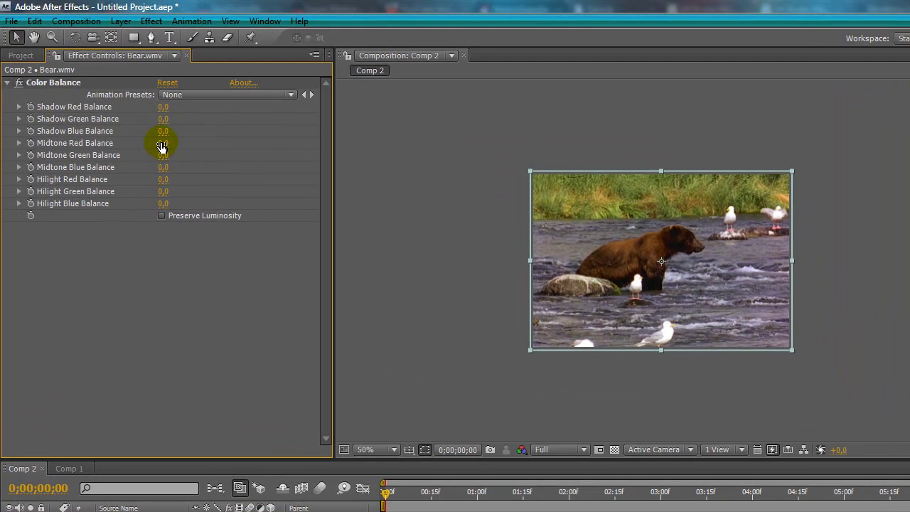
- Try Midtone Red Balance at 100 in the Color Balance effect, and reset it to 0
{"action": "left_click_drag", "start_coordinate": [162, 146], "coordinate": [246, 148]}
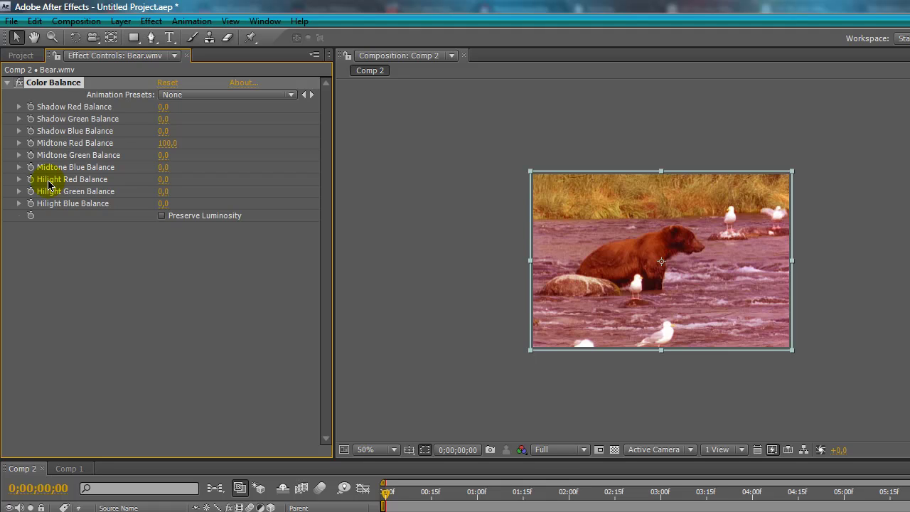
{"action": "left_click", "coordinate": [168, 143]}
{"action": "type", "text": "0"}
{"action": "left_click", "coordinate": [179, 274]}
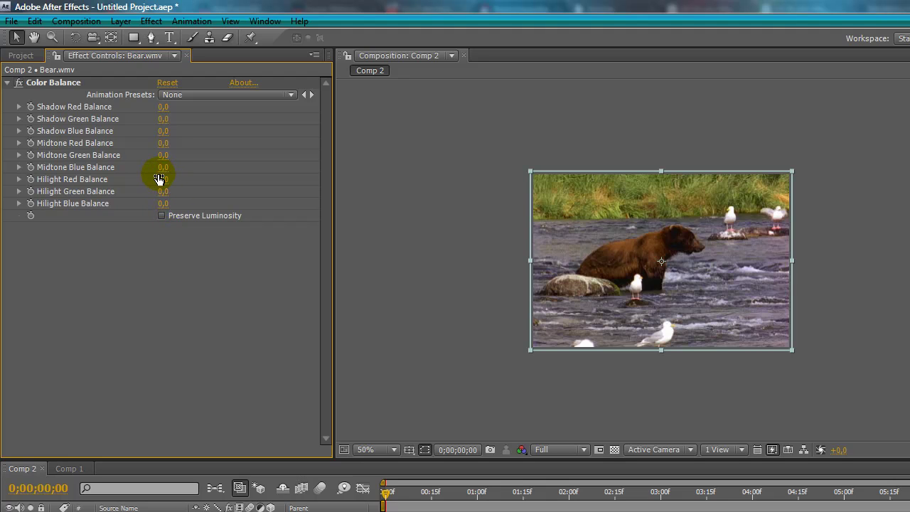
- Try Hilight Red Balance at 54 with Shadow Blue Balance at 61, and delete the Color Balance effect from Bear.wmv
{"action": "left_click_drag", "start_coordinate": [160, 182], "coordinate": [190, 178]}
{"action": "left_click_drag", "start_coordinate": [164, 132], "coordinate": [201, 130]}
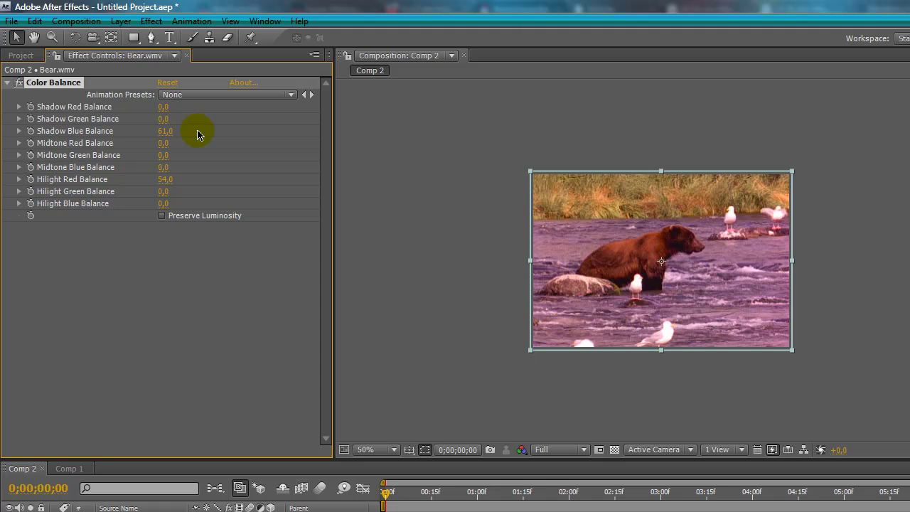
{"action": "key", "text": "Delete"}
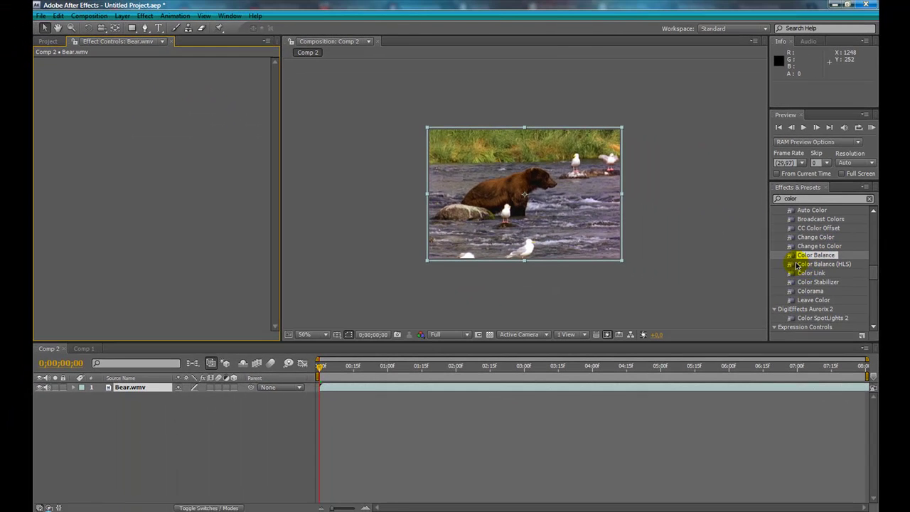
- Apply the Color Balance (HLS) effect to Bear.wmv, try rotating its Hue, and reset Hue to 0x +0.0°
{"action": "left_click_drag", "start_coordinate": [797, 264], "coordinate": [560, 225]}
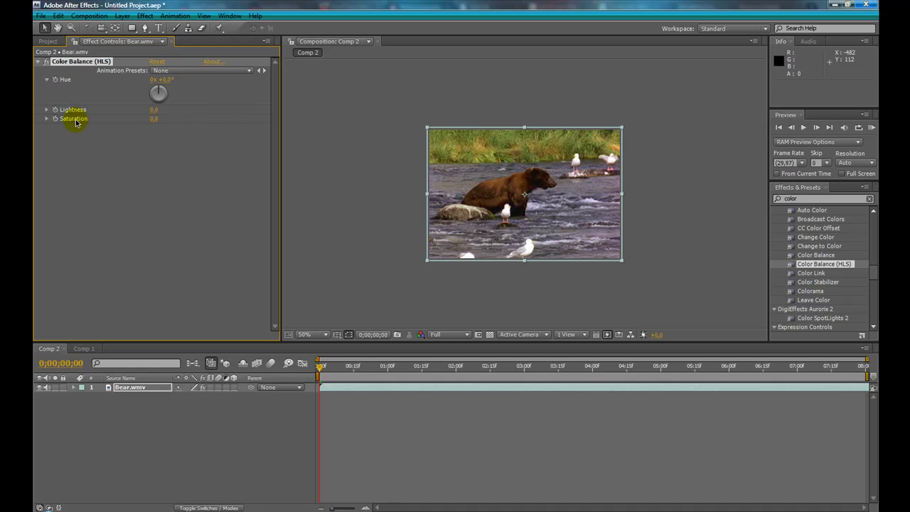
{"action": "mouse_move", "coordinate": [162, 91]}
{"action": "left_mouse_down"}
{"action": "mouse_move", "coordinate": [149, 105]}
{"action": "mouse_move", "coordinate": [154, 90]}
{"action": "mouse_move", "coordinate": [163, 94]}
{"action": "mouse_move", "coordinate": [156, 104]}
{"action": "mouse_move", "coordinate": [158, 82]}
{"action": "mouse_move", "coordinate": [165, 90]}
{"action": "mouse_move", "coordinate": [158, 94]}
{"action": "left_mouse_up"}
{"action": "left_click", "coordinate": [163, 80]}
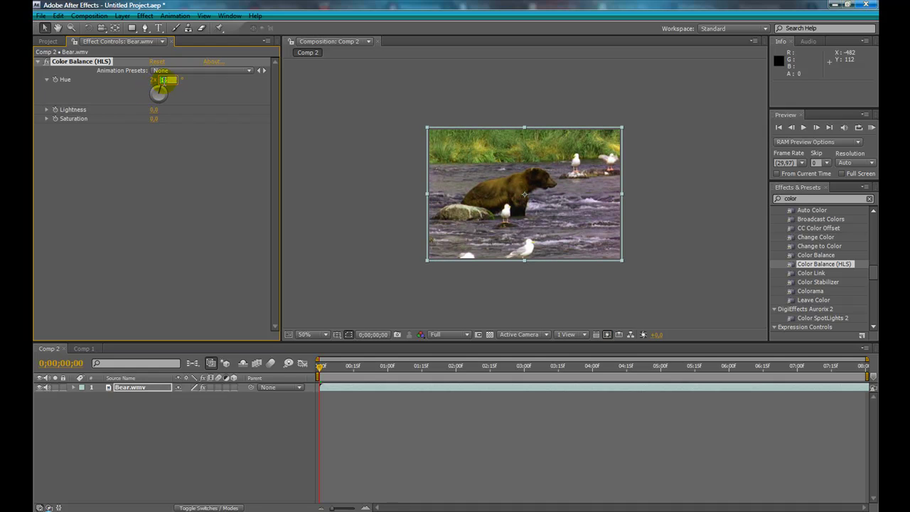
{"action": "left_click", "coordinate": [155, 159]}
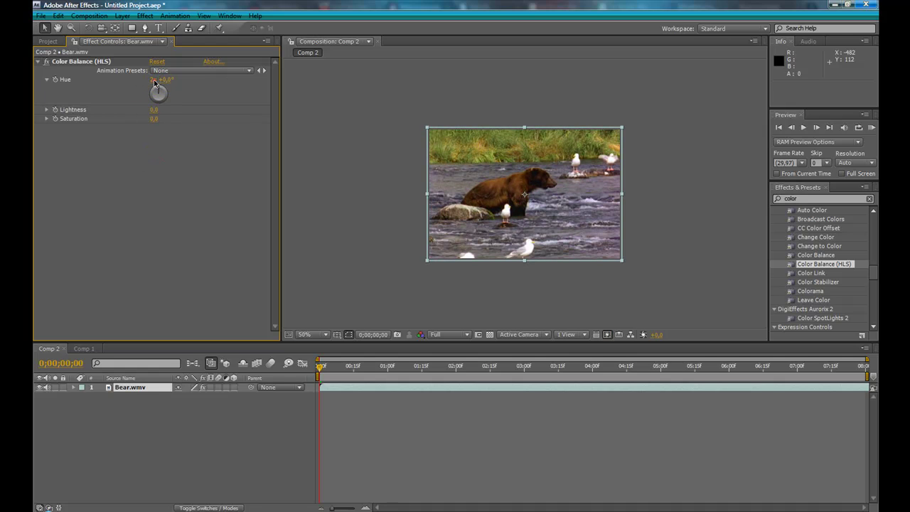
{"action": "left_click", "coordinate": [152, 176]}
- Try changing the Lightness of Color Balance (HLS), and reset it to 0
{"action": "mouse_move", "coordinate": [155, 115]}
{"action": "left_mouse_down"}
{"action": "mouse_move", "coordinate": [163, 109]}
{"action": "mouse_move", "coordinate": [118, 115]}
{"action": "mouse_move", "coordinate": [167, 113]}
{"action": "mouse_move", "coordinate": [152, 107]}
{"action": "left_mouse_up"}
{"action": "left_click", "coordinate": [153, 109]}
{"action": "type", "text": "0"}
{"action": "left_click", "coordinate": [134, 237]}
- Try Saturation at -100 in Color Balance (HLS), and reset it to 0
{"action": "left_click_drag", "start_coordinate": [155, 118], "coordinate": [77, 121]}
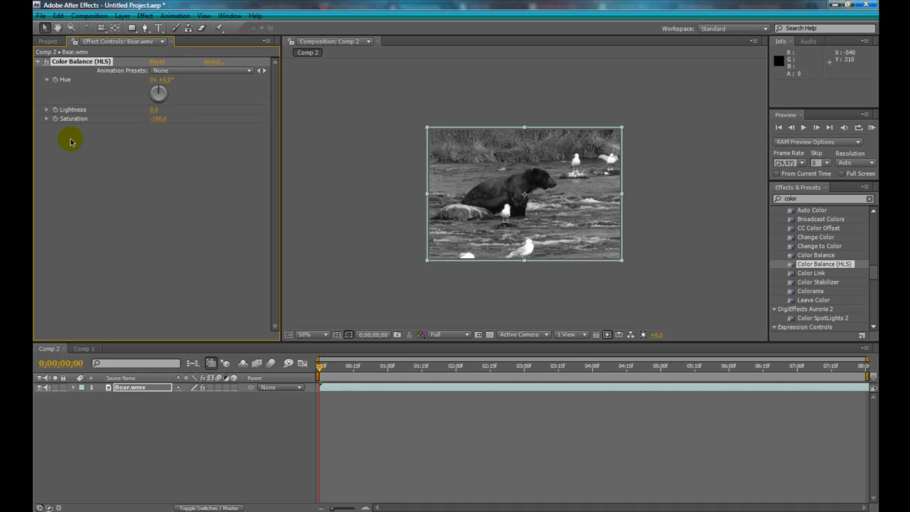
{"action": "left_click", "coordinate": [156, 118]}
{"action": "type", "text": "0"}
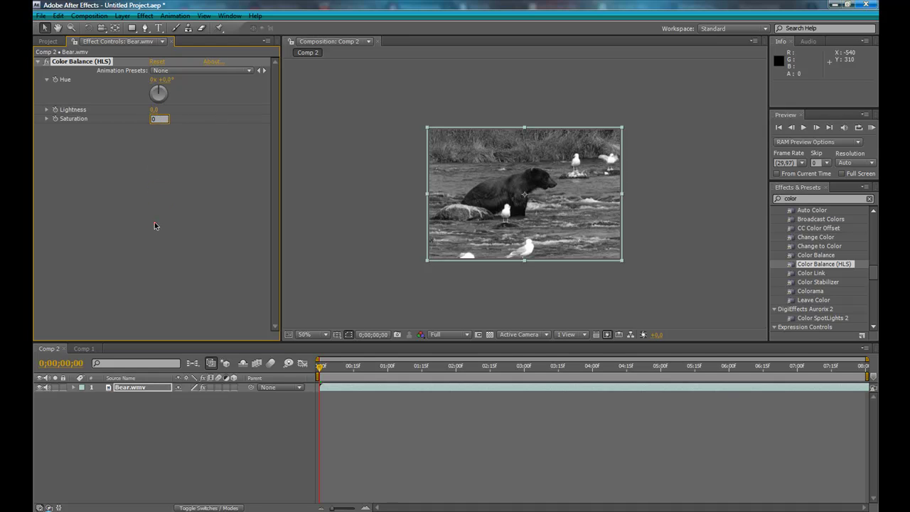
{"action": "left_click", "coordinate": [154, 222]}
- Replace the Color Balance (HLS) effect on Bear.wmv with the Colorama effect
{"action": "left_click", "coordinate": [57, 63]}
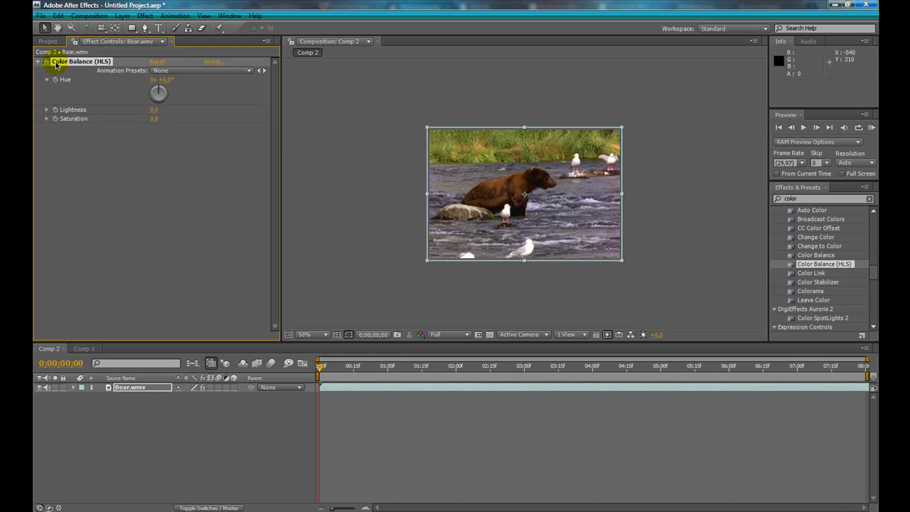
{"action": "key", "text": "Delete"}
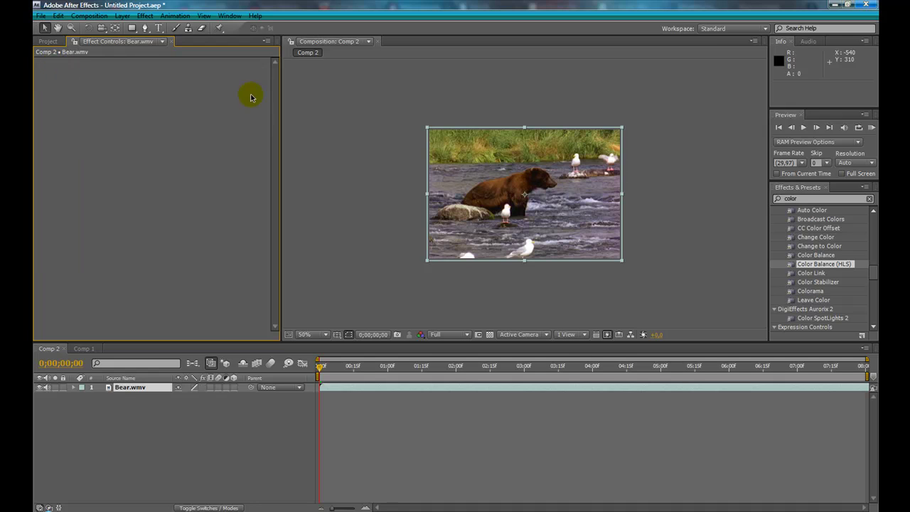
{"action": "left_click_drag", "start_coordinate": [816, 296], "coordinate": [457, 222]}
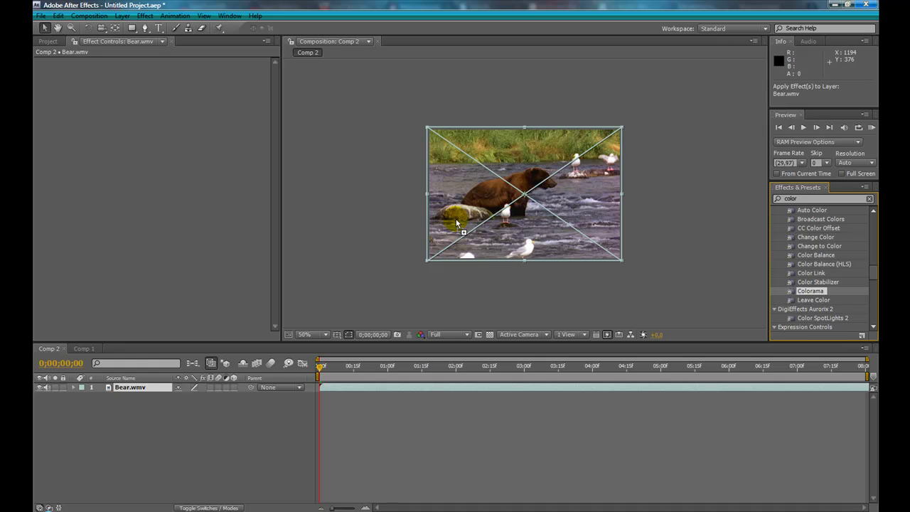
{"action": "left_click_drag", "start_coordinate": [456, 223], "coordinate": [456, 224]}
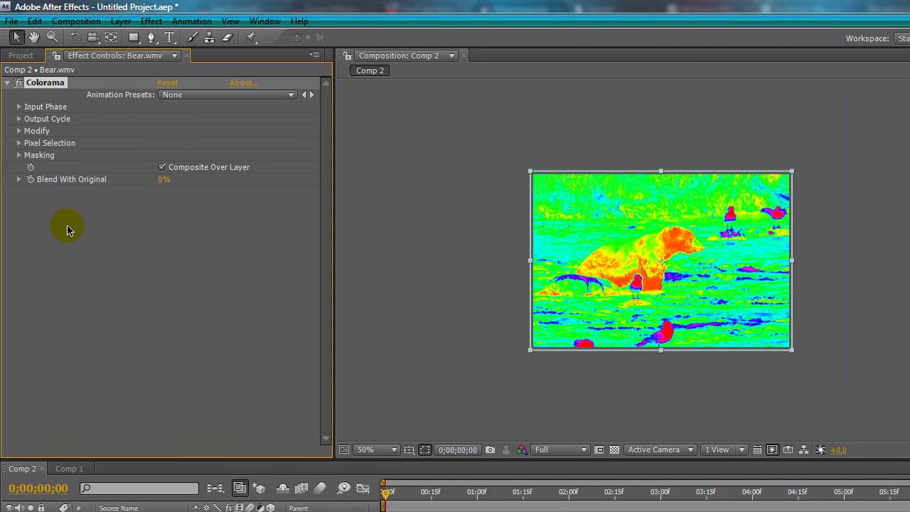
- Look over Colorama's Input Phase settings, and set the Output Cycle preset palette to Fire
{"action": "left_click", "coordinate": [20, 106]}
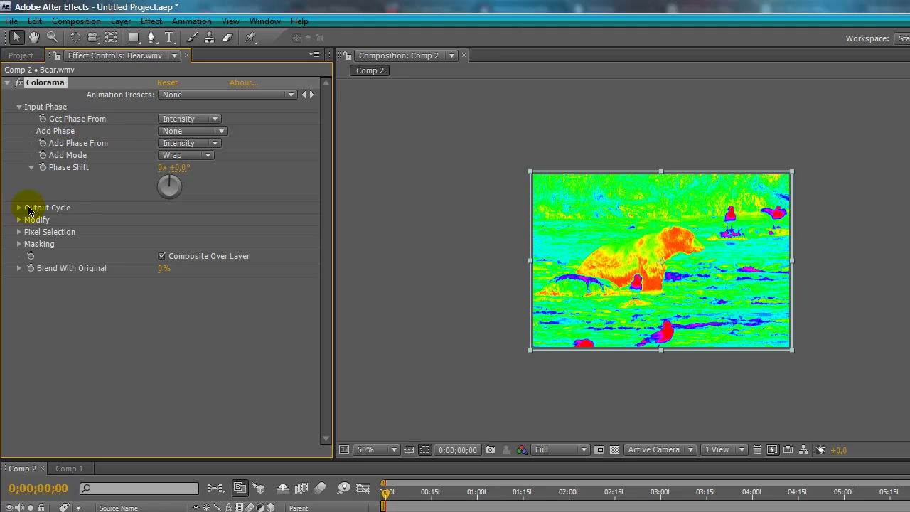
{"action": "left_click", "coordinate": [54, 107]}
{"action": "left_click", "coordinate": [19, 108]}
{"action": "left_click", "coordinate": [19, 119]}
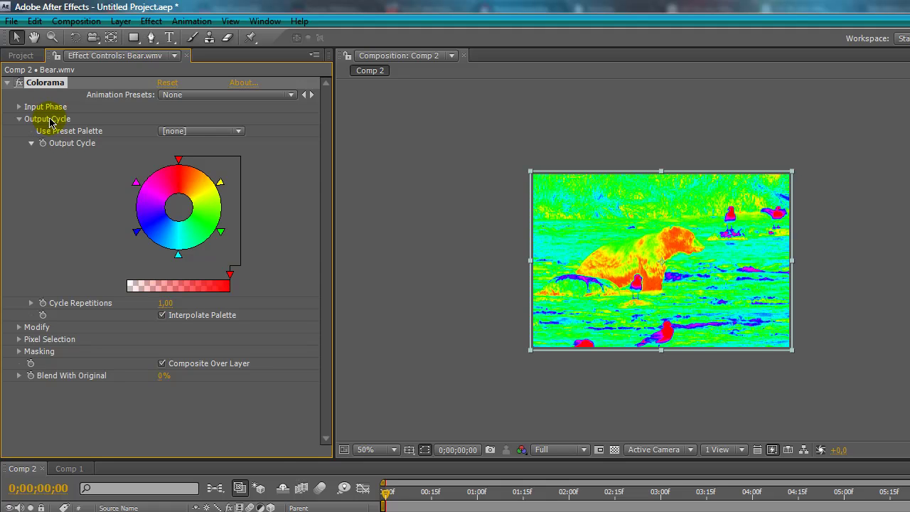
{"action": "left_click", "coordinate": [199, 131]}
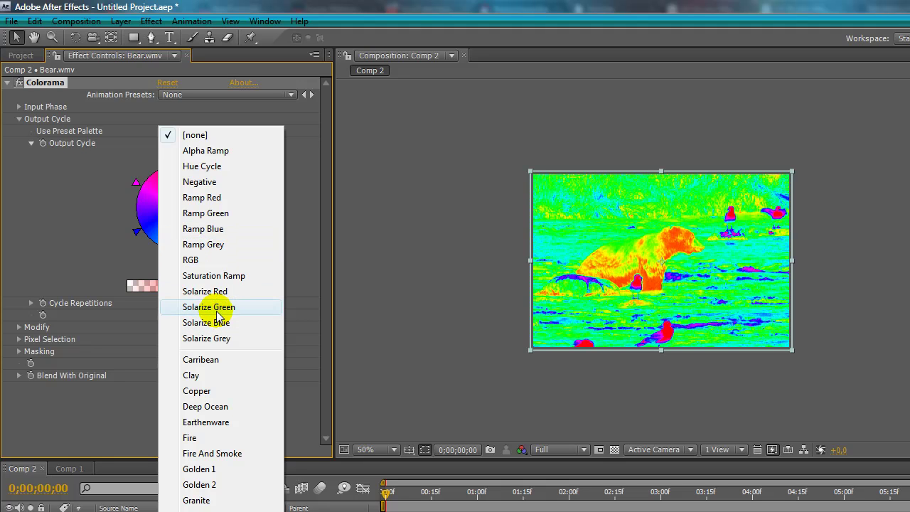
{"action": "left_click", "coordinate": [193, 438]}
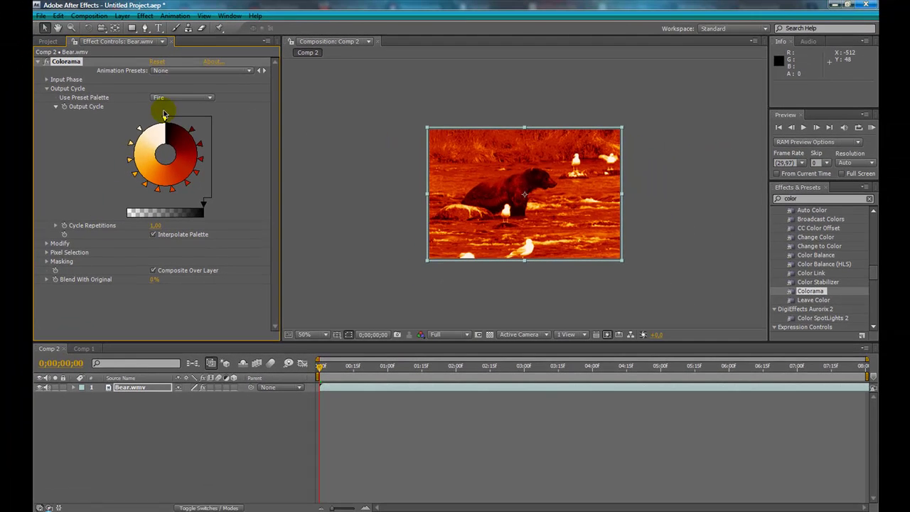
- Set the preset palette of Colorama's Output Cycle to Ramp Blue
{"action": "left_click", "coordinate": [179, 99]}
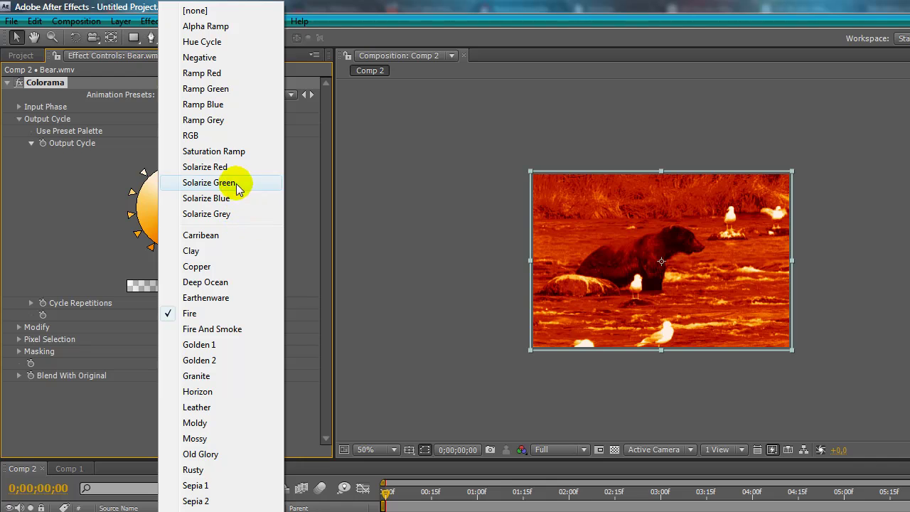
{"action": "left_click", "coordinate": [227, 105]}
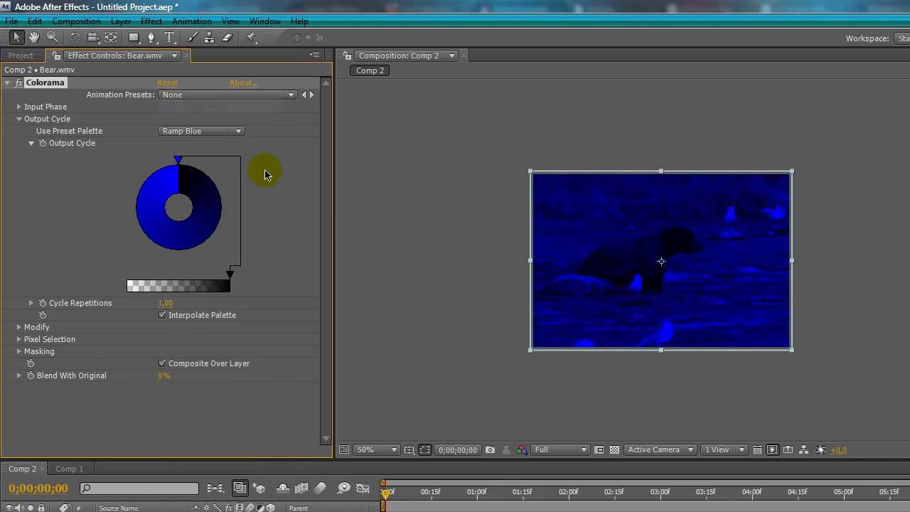
{"action": "left_click", "coordinate": [417, 342]}
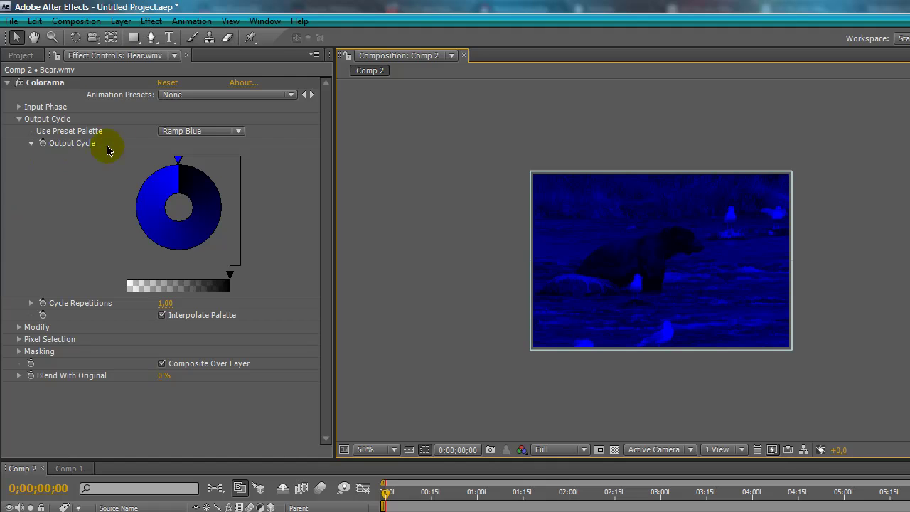
{"action": "left_click", "coordinate": [186, 132]}
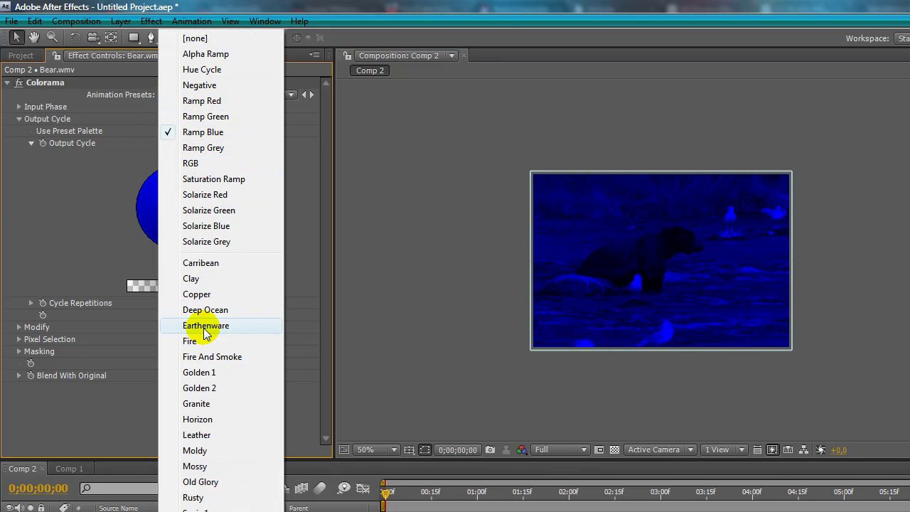
{"action": "left_click", "coordinate": [205, 132]}
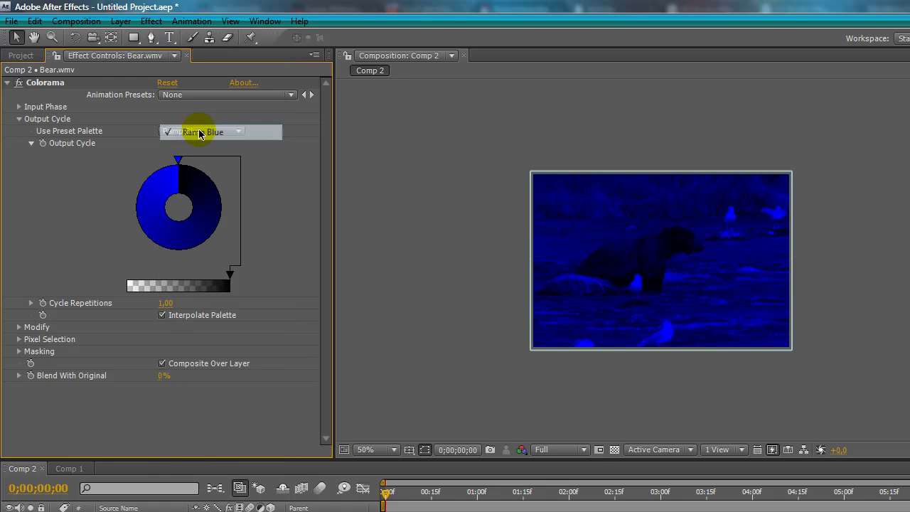
- Add a dark red color point to the lower-left of the Output Cycle wheel
{"action": "double_click", "coordinate": [139, 226]}
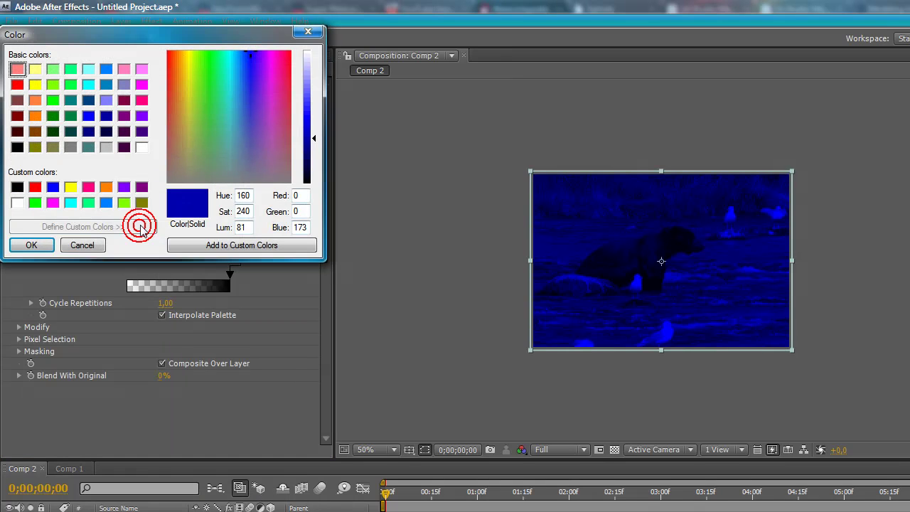
{"action": "left_click_drag", "start_coordinate": [207, 93], "coordinate": [167, 50]}
{"action": "left_click_drag", "start_coordinate": [314, 138], "coordinate": [315, 143]}
{"action": "left_click", "coordinate": [30, 246]}
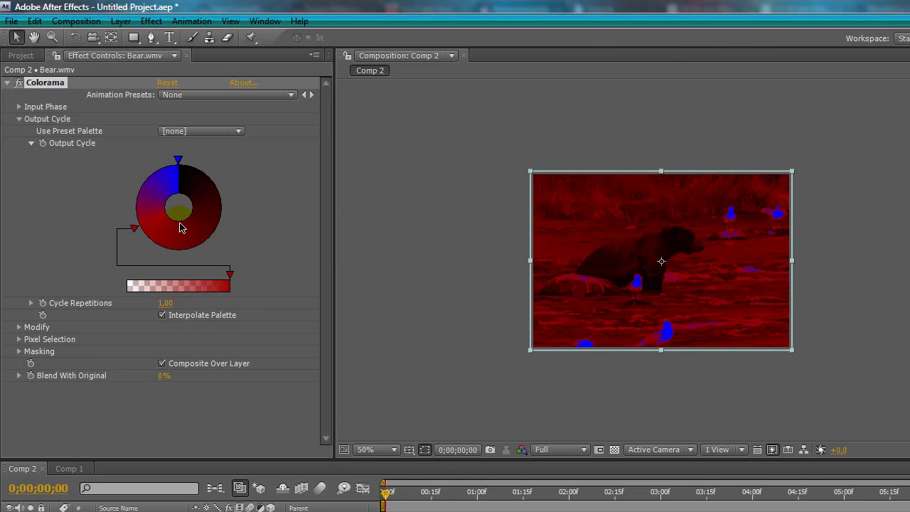
- Reposition the red, blue and black markers around the Output Cycle wheel, and lower the black marker's opacity
{"action": "left_click_drag", "start_coordinate": [134, 227], "coordinate": [189, 252]}
{"action": "left_click_drag", "start_coordinate": [178, 162], "coordinate": [220, 190]}
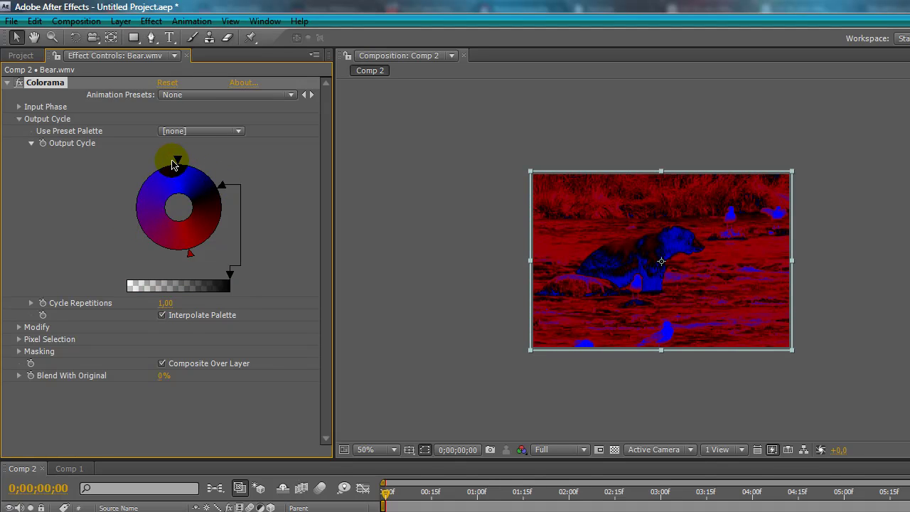
{"action": "left_click_drag", "start_coordinate": [177, 159], "coordinate": [148, 209]}
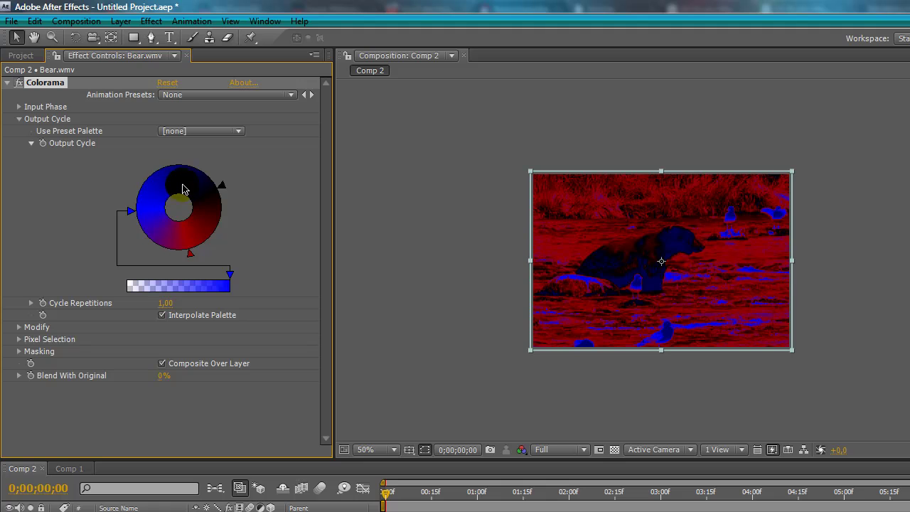
{"action": "left_click", "coordinate": [217, 182]}
{"action": "mouse_move", "coordinate": [217, 182]}
{"action": "left_mouse_down"}
{"action": "mouse_move", "coordinate": [146, 159]}
{"action": "mouse_move", "coordinate": [138, 179]}
{"action": "mouse_move", "coordinate": [163, 234]}
{"action": "mouse_move", "coordinate": [210, 213]}
{"action": "mouse_move", "coordinate": [207, 181]}
{"action": "left_mouse_up"}
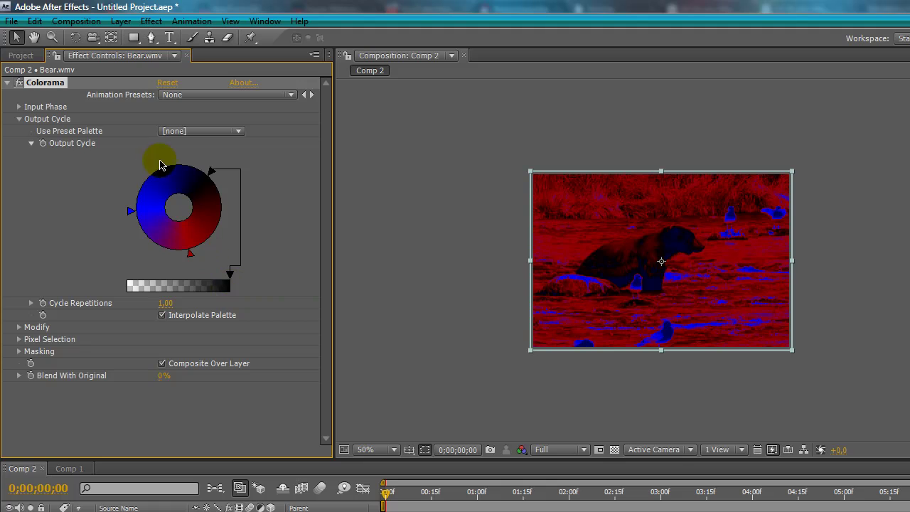
{"action": "left_click_drag", "start_coordinate": [231, 276], "coordinate": [296, 285]}
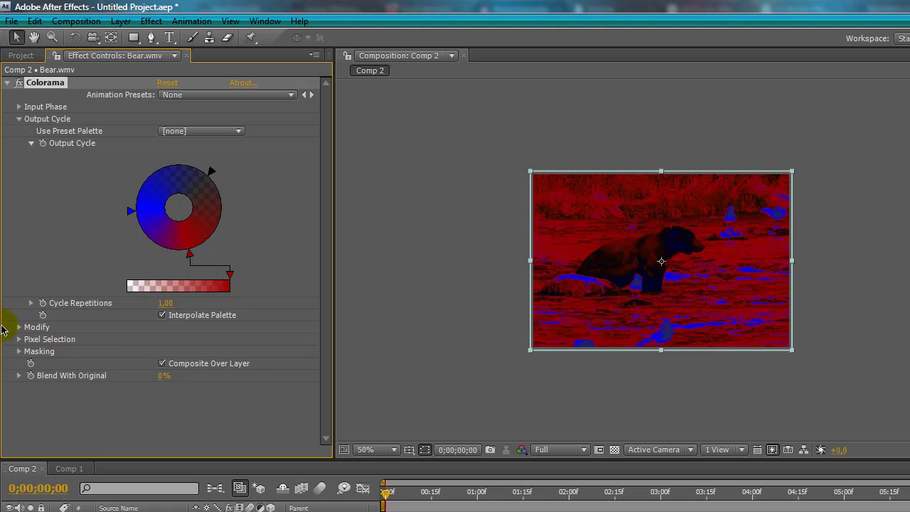
- Show Colorama's Modify options, try its Blend With Original amount, and delete the Colorama effect from Bear.wmv
{"action": "left_click", "coordinate": [19, 327]}
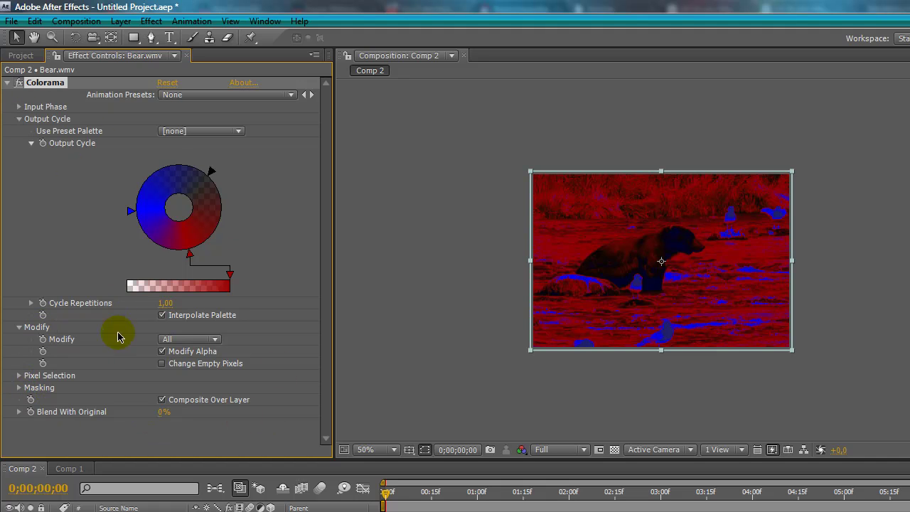
{"action": "left_click", "coordinate": [19, 413]}
{"action": "left_click_drag", "start_coordinate": [102, 431], "coordinate": [1, 439]}
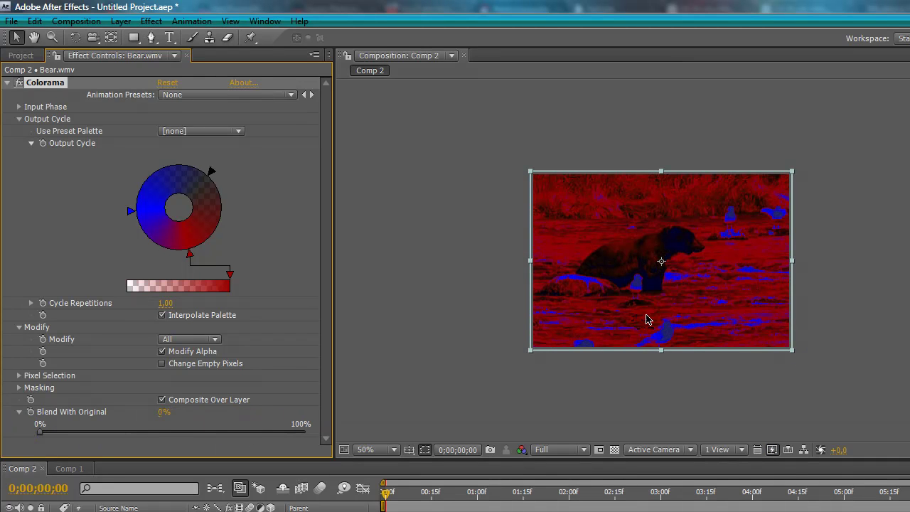
{"action": "key", "text": "Delete"}
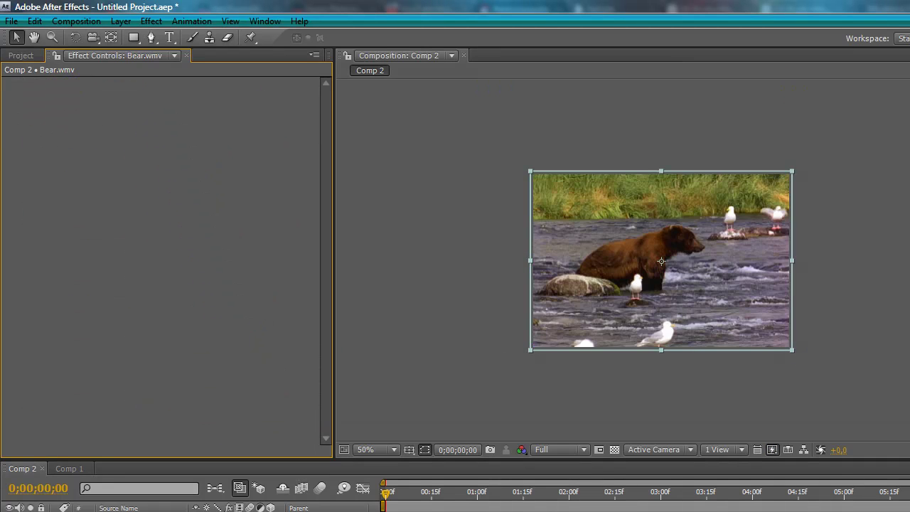
- Search the effects for "gradien" and apply 4-Color Gradient to Bear.wmv
{"action": "key", "text": "BackSpace"}
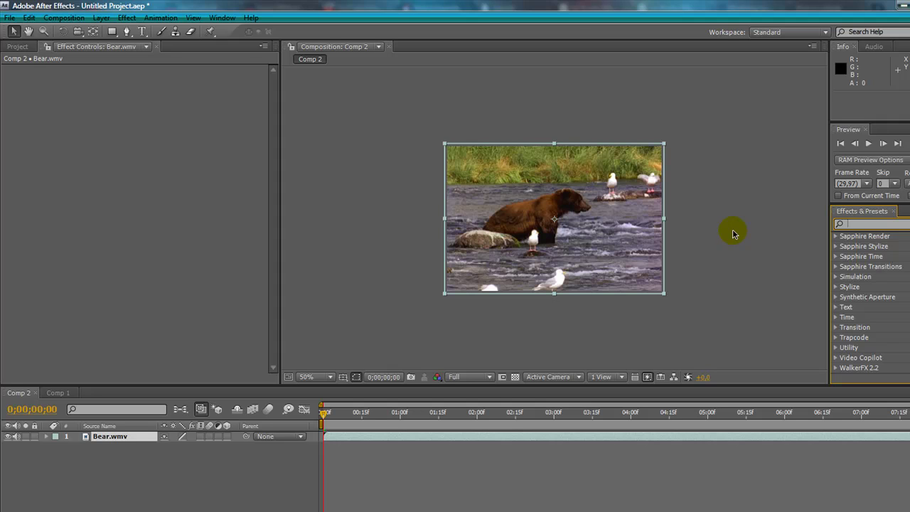
{"action": "type", "text": "gradien"}
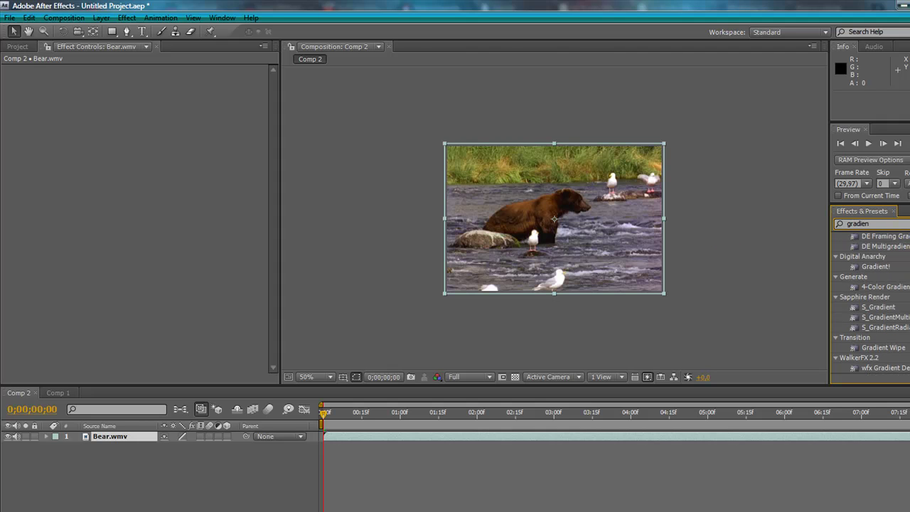
{"action": "left_click_drag", "start_coordinate": [885, 288], "coordinate": [596, 251]}
- Move the 4-Color Gradient's Point 1 to about 123, 71, Point 2 to about 660, 381, and Point 4 to about 724, 2
{"action": "mouse_move", "coordinate": [468, 159]}
{"action": "left_mouse_down"}
{"action": "mouse_move", "coordinate": [545, 221]}
{"action": "mouse_move", "coordinate": [483, 165]}
{"action": "left_mouse_up"}
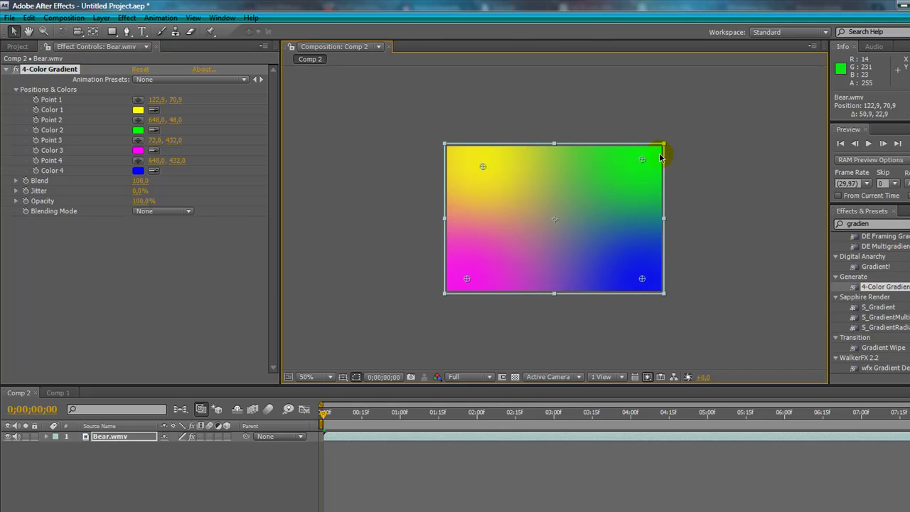
{"action": "left_click_drag", "start_coordinate": [642, 158], "coordinate": [548, 216]}
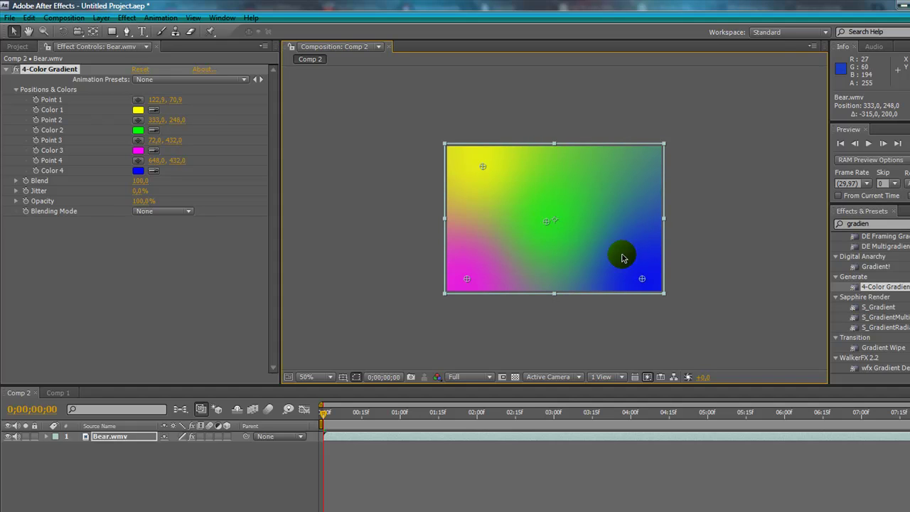
{"action": "left_click_drag", "start_coordinate": [643, 280], "coordinate": [664, 145]}
{"action": "left_click_drag", "start_coordinate": [547, 220], "coordinate": [567, 241]}
{"action": "left_click_drag", "start_coordinate": [610, 287], "coordinate": [656, 270]}
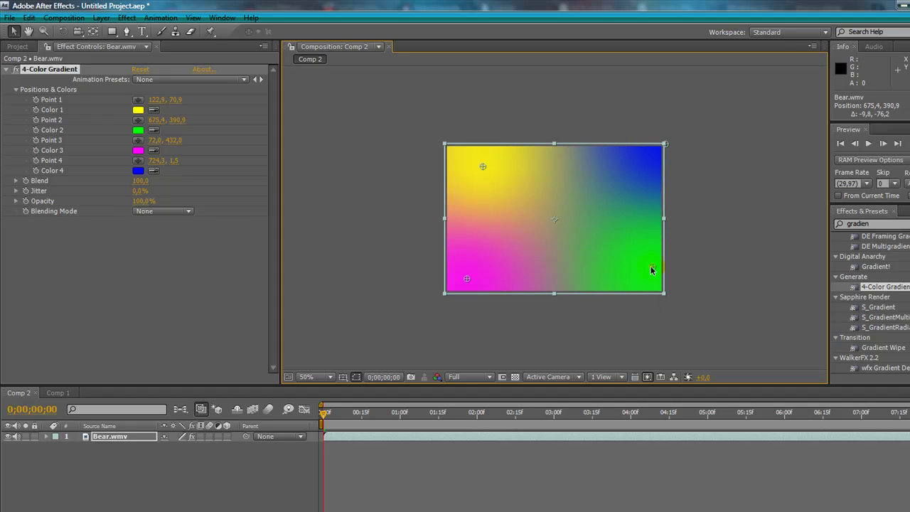
- Set the 4-Color Gradient's Blending Mode to Add, and move Point 1 to about 3.5, -7.2 at the clip's upper-left corner
{"action": "left_click", "coordinate": [140, 212]}
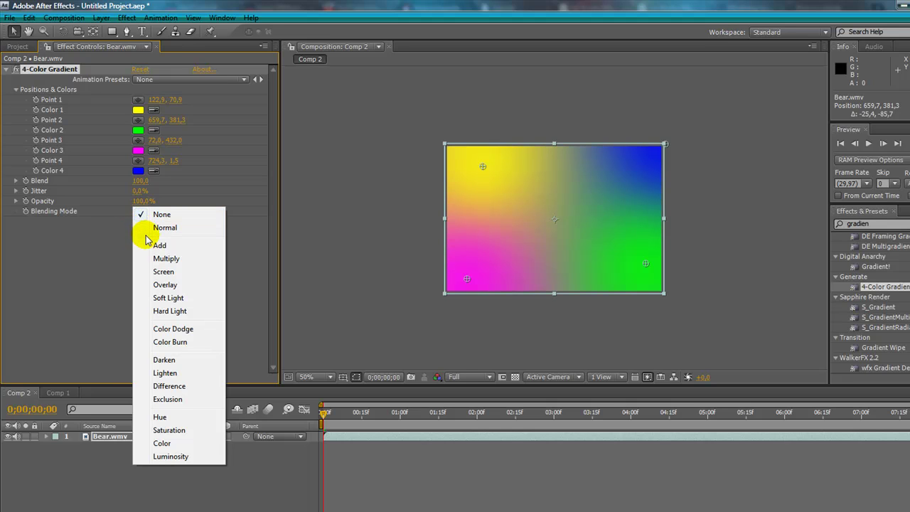
{"action": "left_click", "coordinate": [149, 246]}
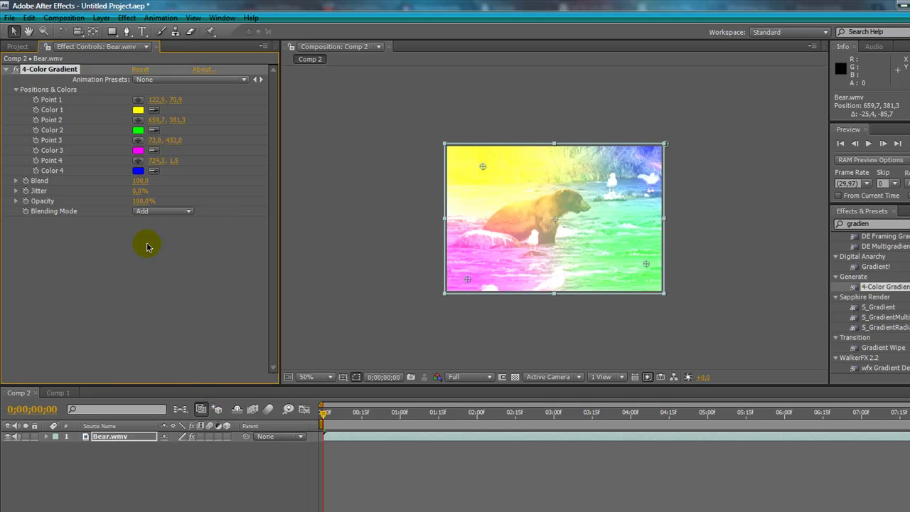
{"action": "left_click_drag", "start_coordinate": [481, 165], "coordinate": [446, 142]}
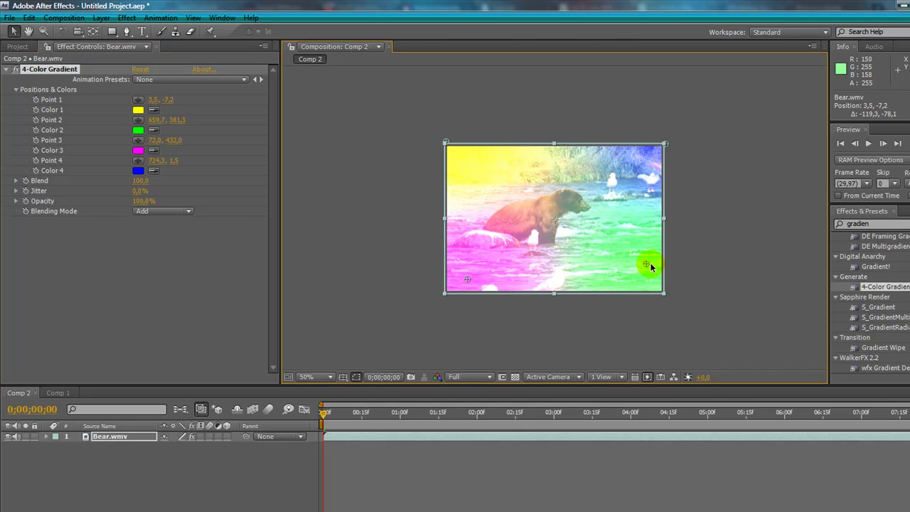
- Move the 4-Color Gradient's Point 2 to about 689, 437 near the clip's lower-right corner and set the effect's Opacity to 50%
{"action": "left_click_drag", "start_coordinate": [646, 263], "coordinate": [656, 282]}
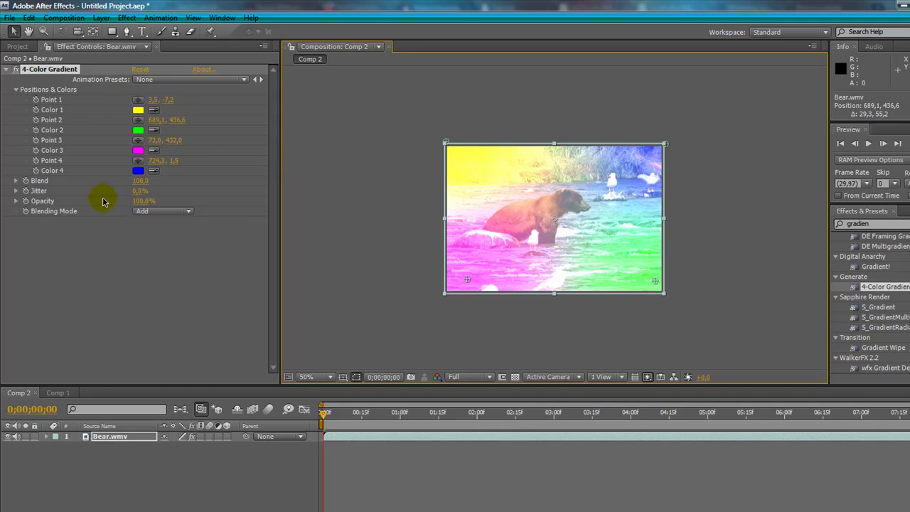
{"action": "left_click_drag", "start_coordinate": [121, 205], "coordinate": [140, 206]}
{"action": "left_click", "coordinate": [141, 205]}
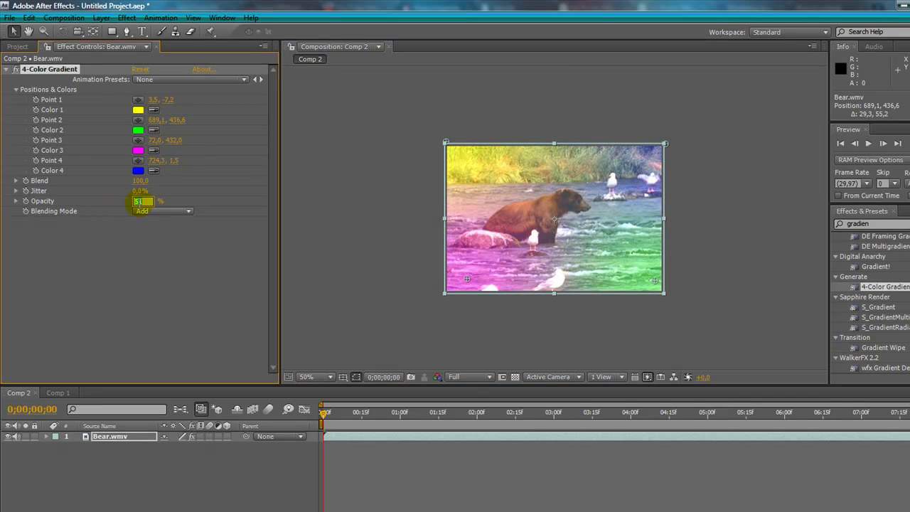
{"action": "type", "text": "50"}
{"action": "left_click", "coordinate": [110, 268]}
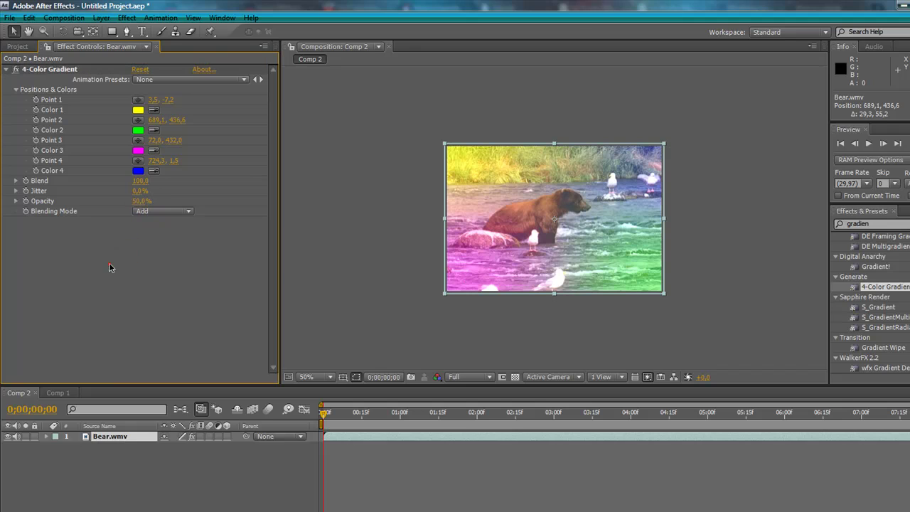
- Change the 4-Color Gradient's Color 1 to dark blue, 1D007A
{"action": "left_click", "coordinate": [137, 110]}
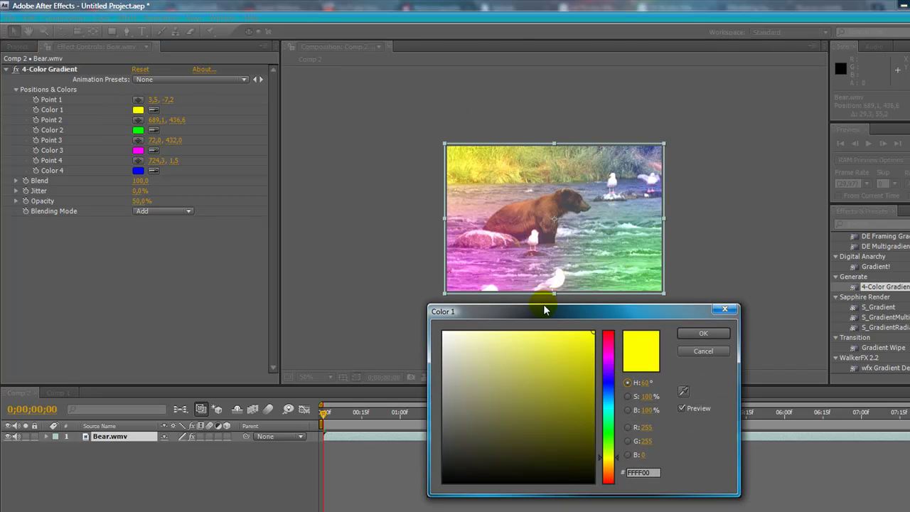
{"action": "left_click", "coordinate": [603, 388]}
{"action": "left_click", "coordinate": [575, 396]}
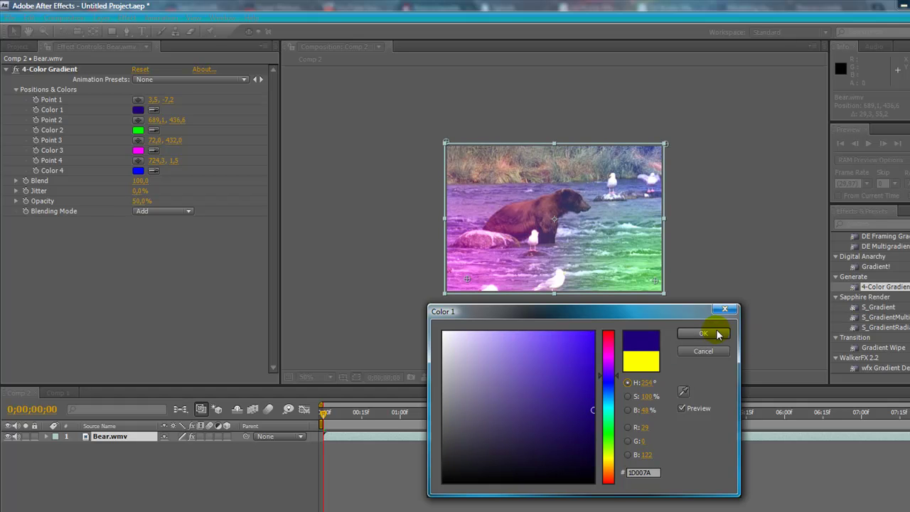
{"action": "left_click", "coordinate": [711, 334]}
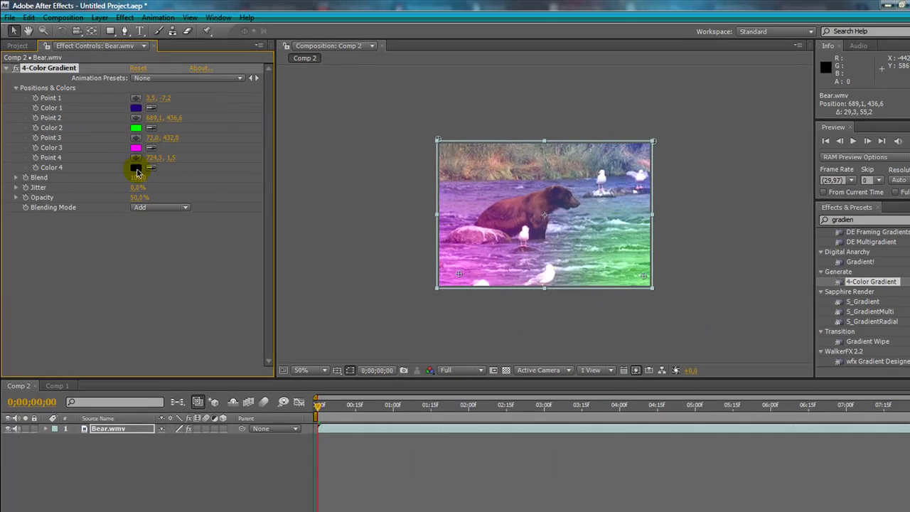
- Change the 4-Color Gradient's Color 4 to dark red
{"action": "left_click", "coordinate": [138, 171]}
{"action": "left_click", "coordinate": [582, 459]}
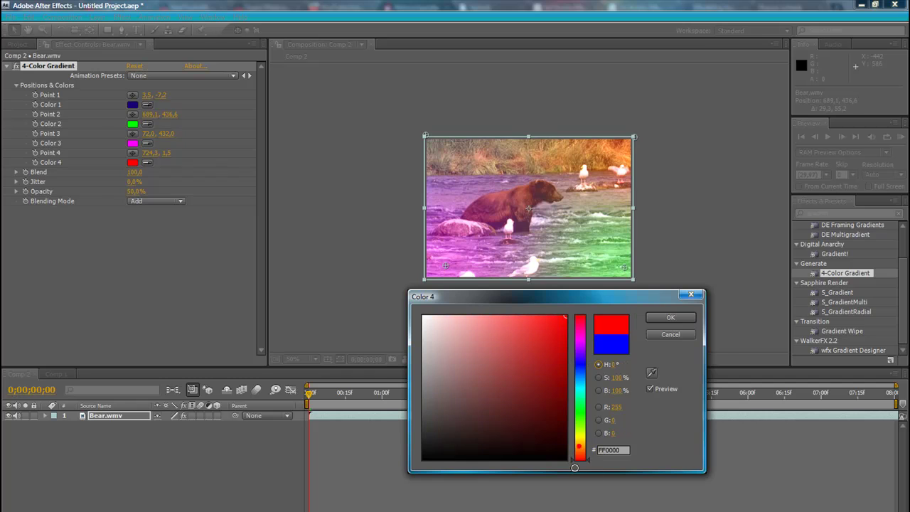
{"action": "left_click", "coordinate": [671, 320]}
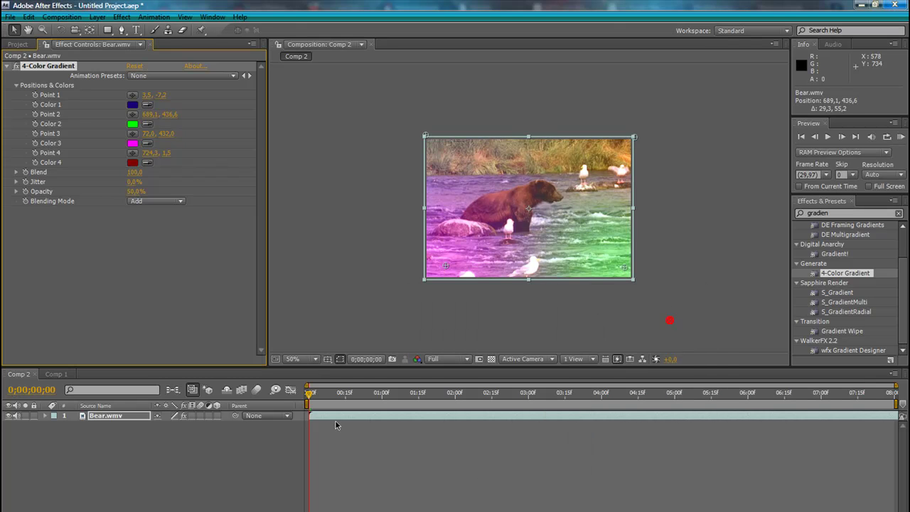
- Deselect the Bear.wmv layer to view the tinted clip, and delete the 4-Color Gradient effect from it
{"action": "left_click", "coordinate": [407, 477]}
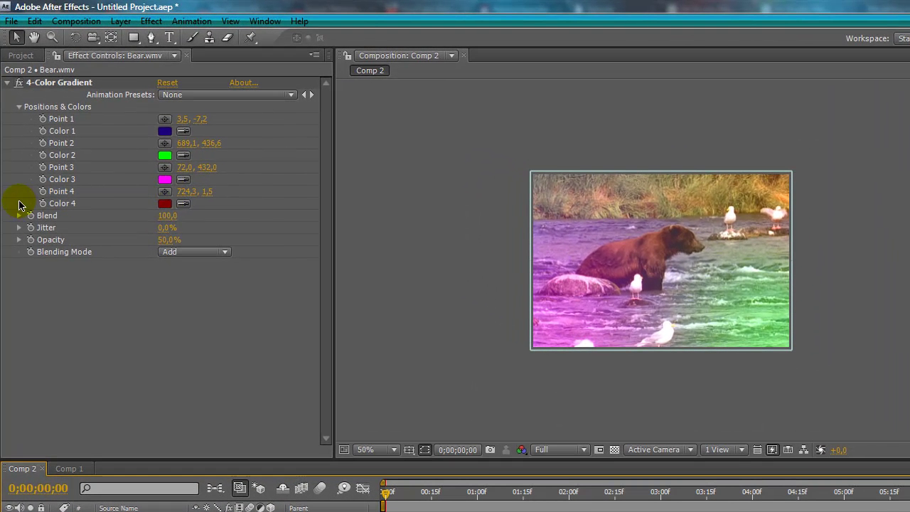
{"action": "left_click", "coordinate": [46, 84]}
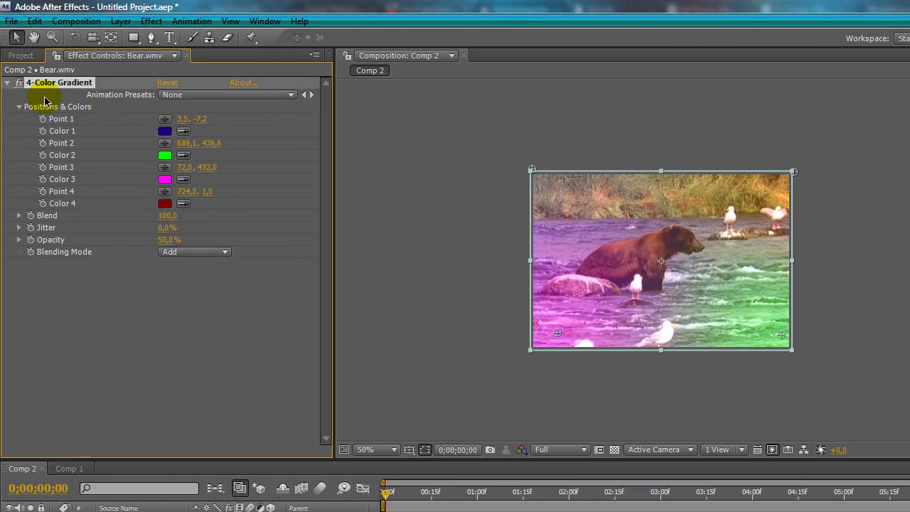
{"action": "key", "text": "Delete"}
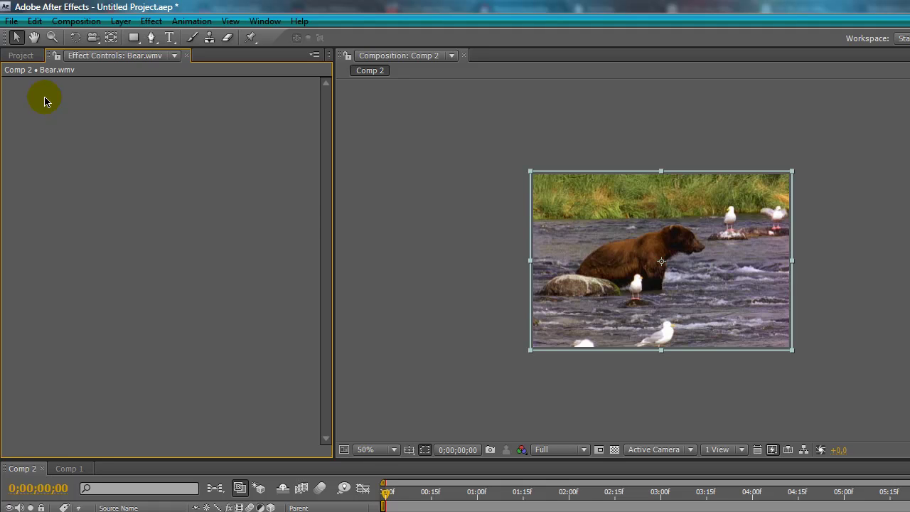